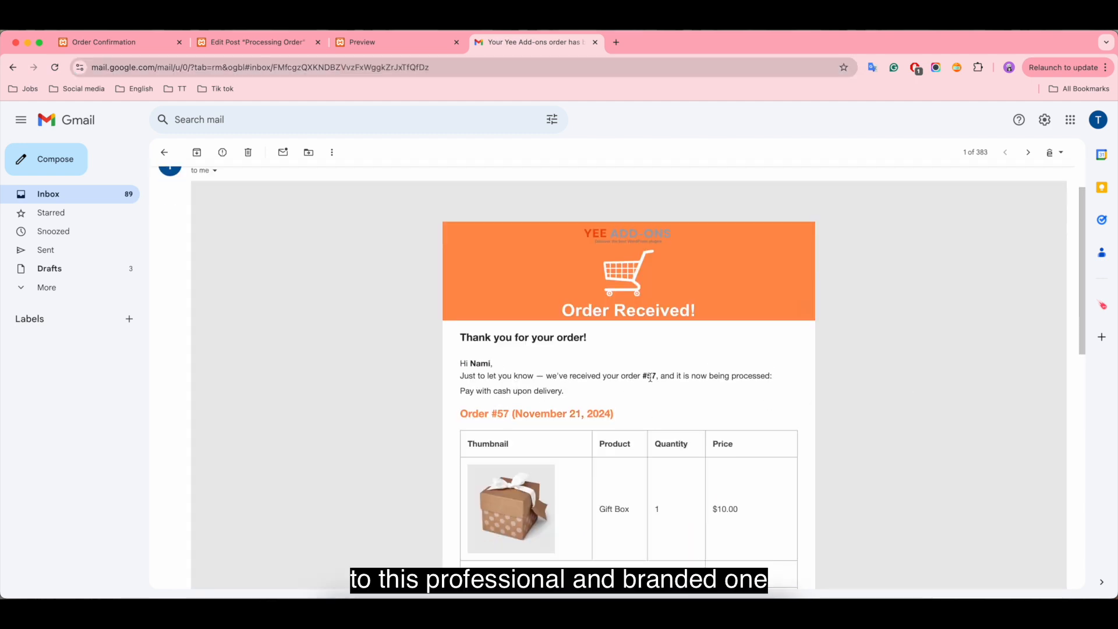
Step: Review the branded order email from the order details down to the addresses and footer
scroll(828, 402, "down", 5)
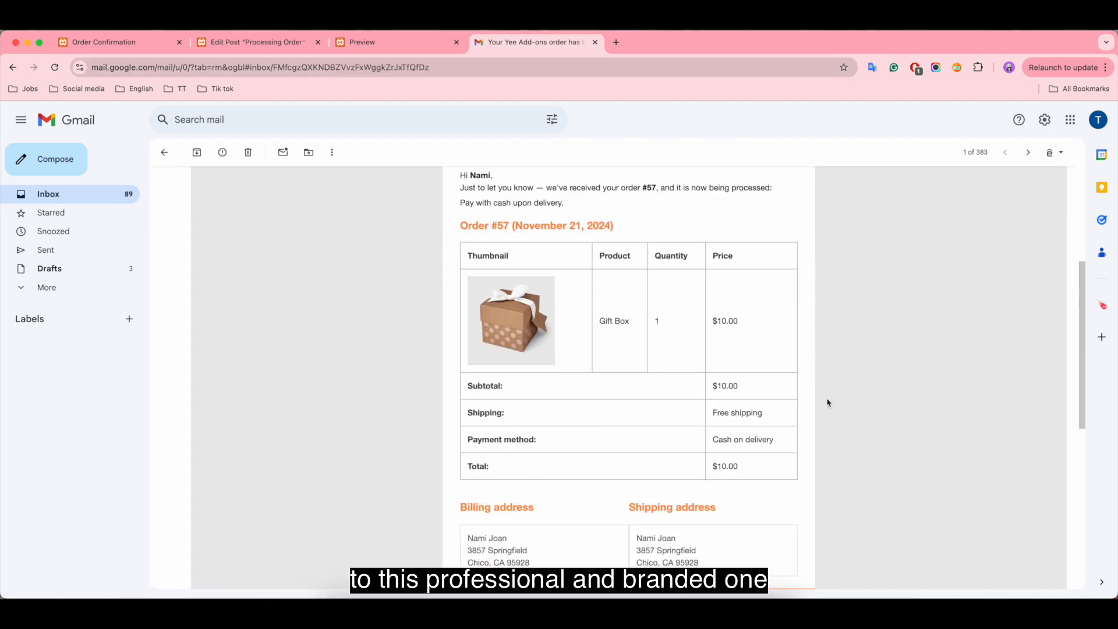
scroll(827, 402, "down", 2)
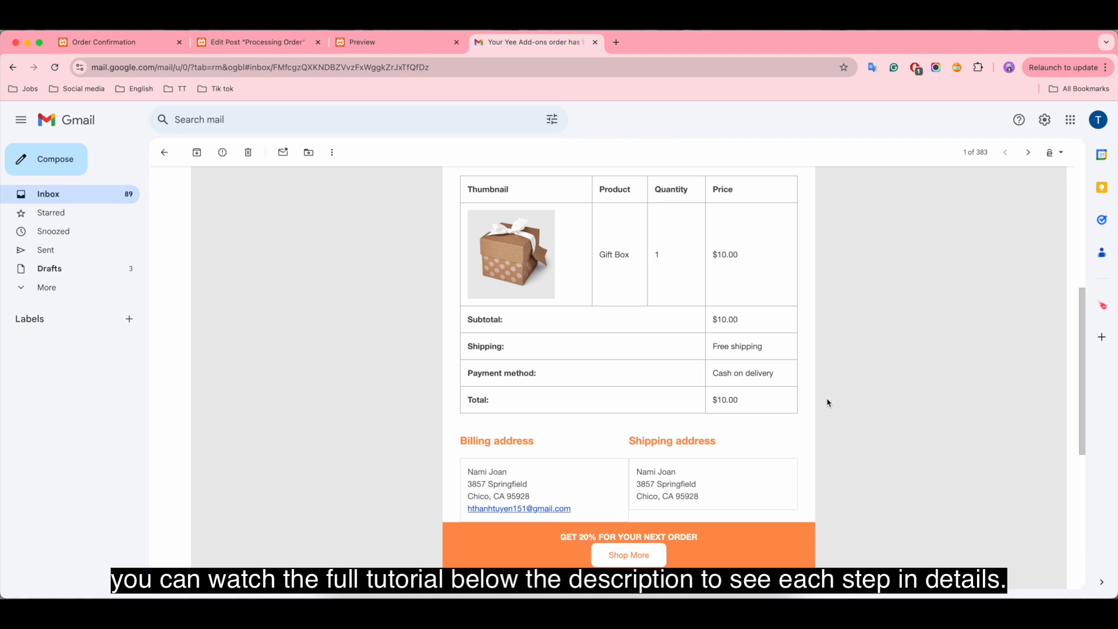
scroll(828, 402, "down", 1)
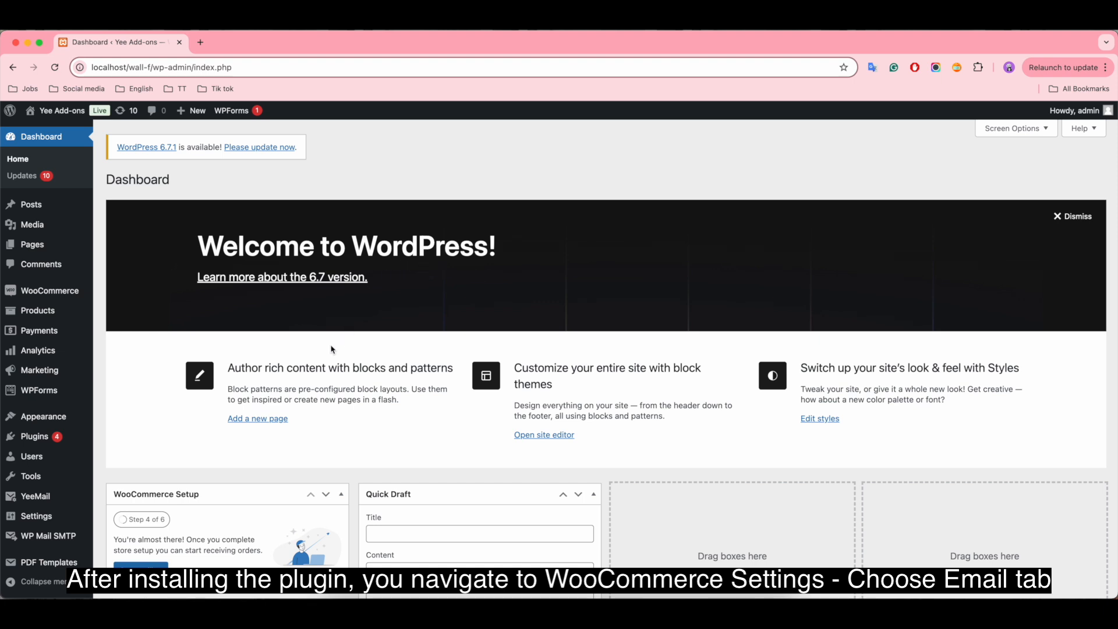
Step: Go to the WooCommerce email notification settings and open the Processing order email for customization with YeeMail
mouse_move(90, 294)
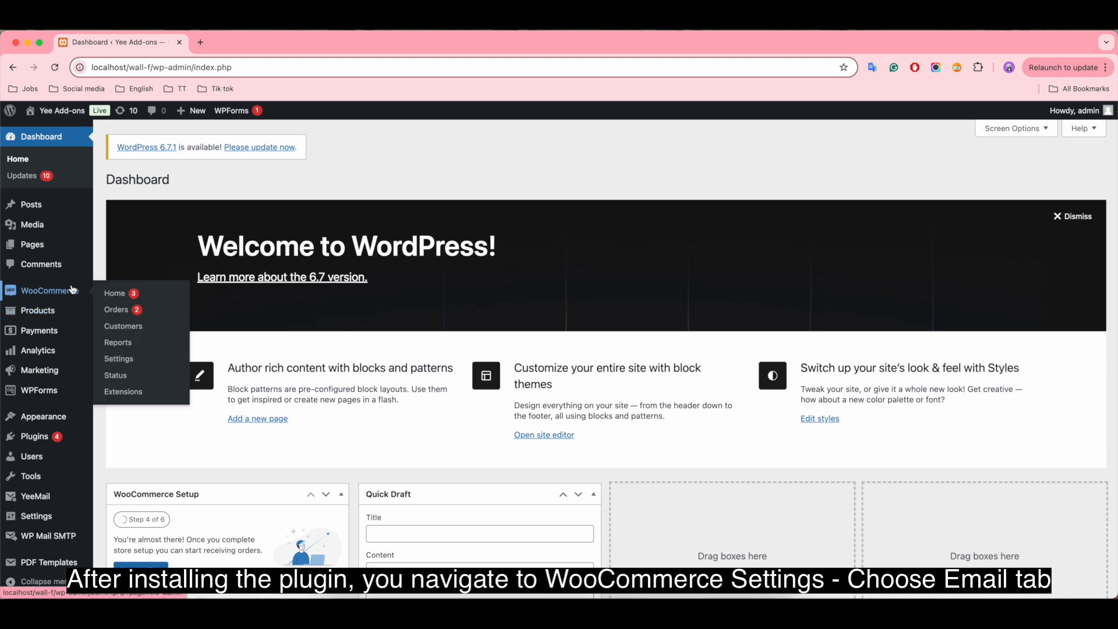
left_click(125, 363)
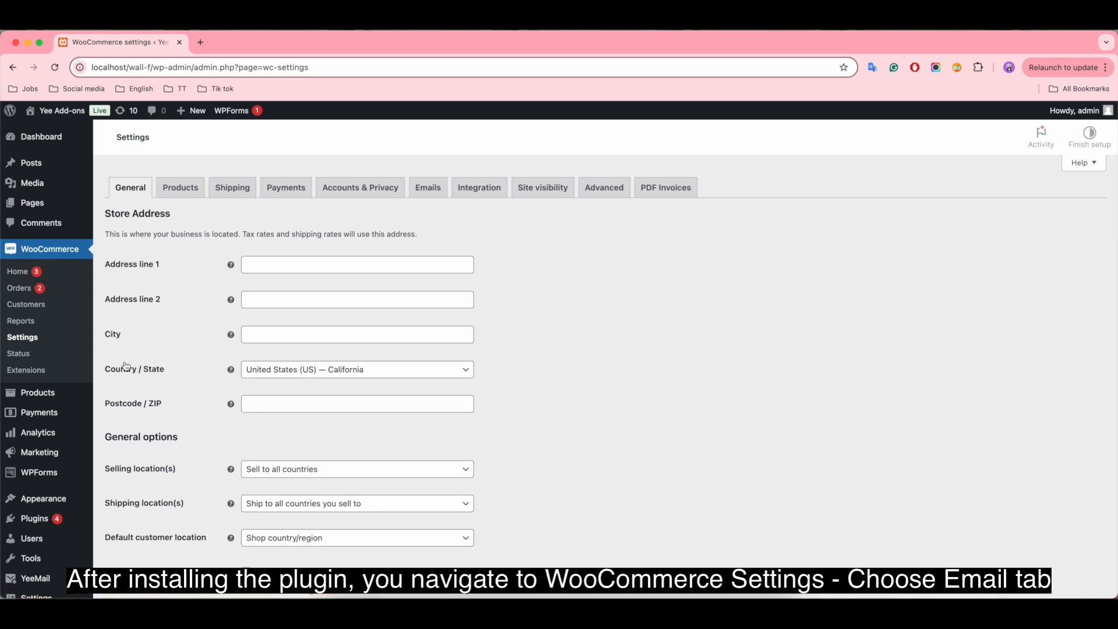
left_click(425, 188)
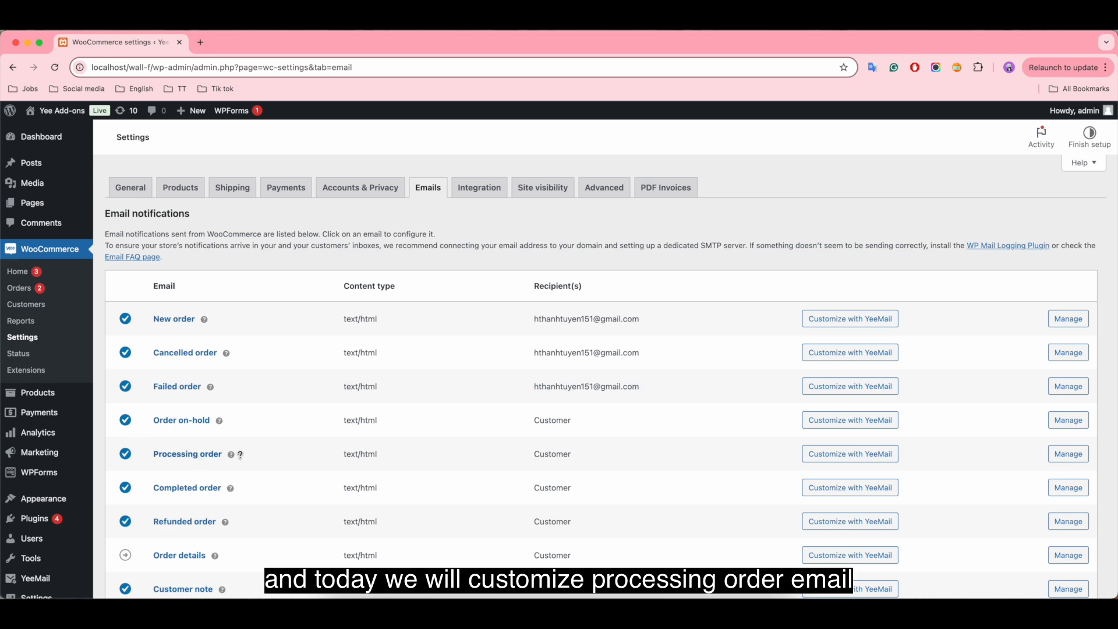
left_click(840, 455)
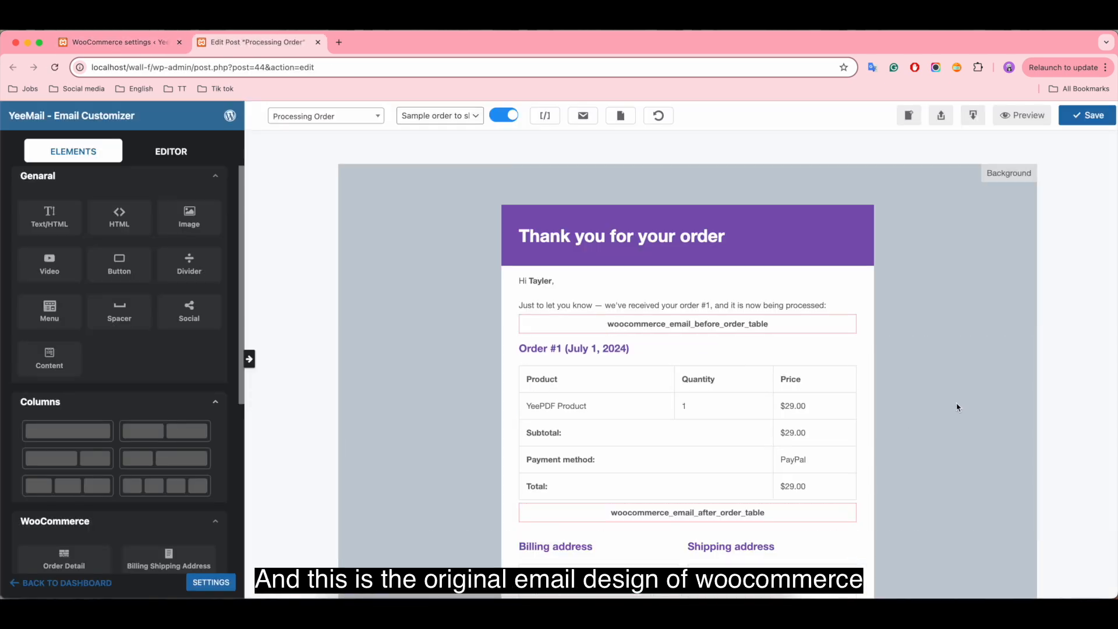
Step: Add a one-column row above the purple "Thank you for your order" header and place an image element in it
scroll(959, 408, "down", 3)
scroll(959, 408, "up", 2)
scroll(958, 409, "up", 1)
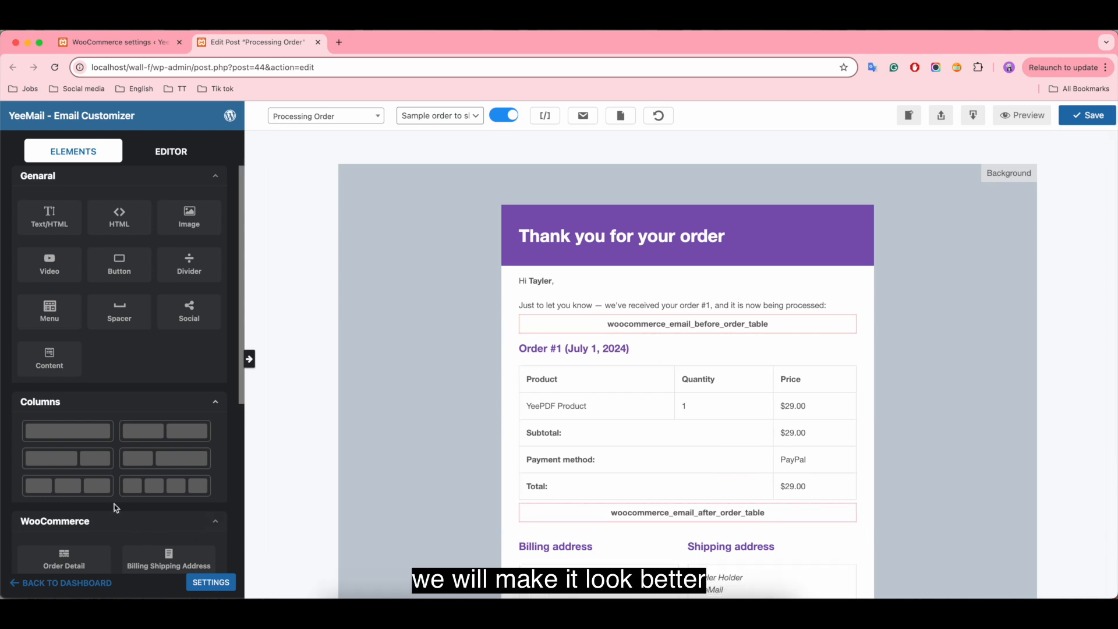
left_click_drag(74, 430, 466, 220)
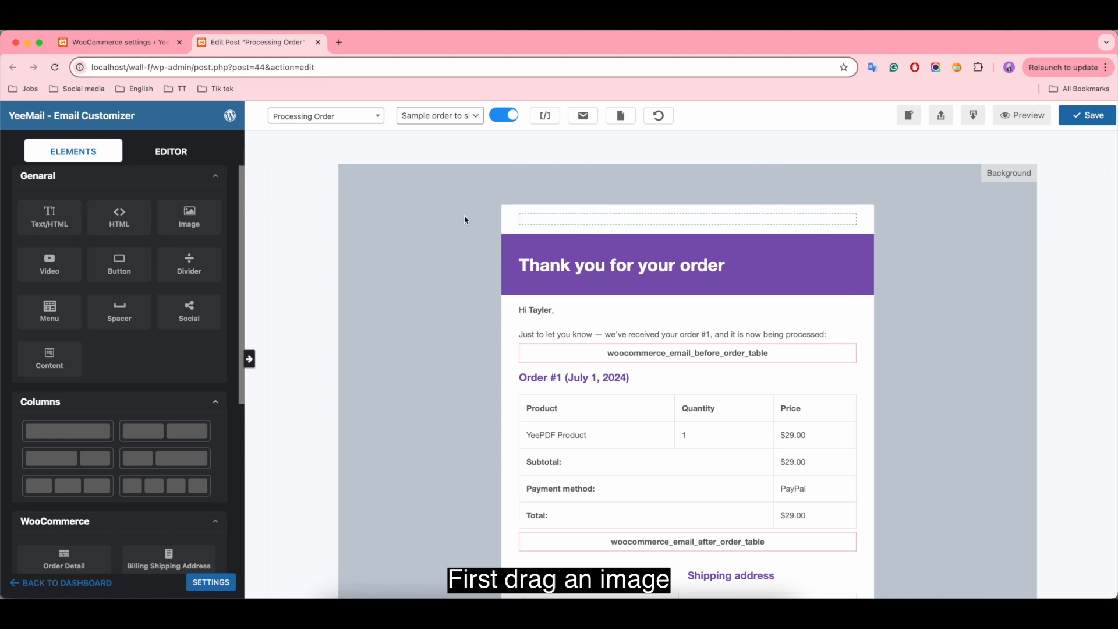
left_click(589, 233)
left_click(78, 151)
left_click_drag(204, 229, 690, 228)
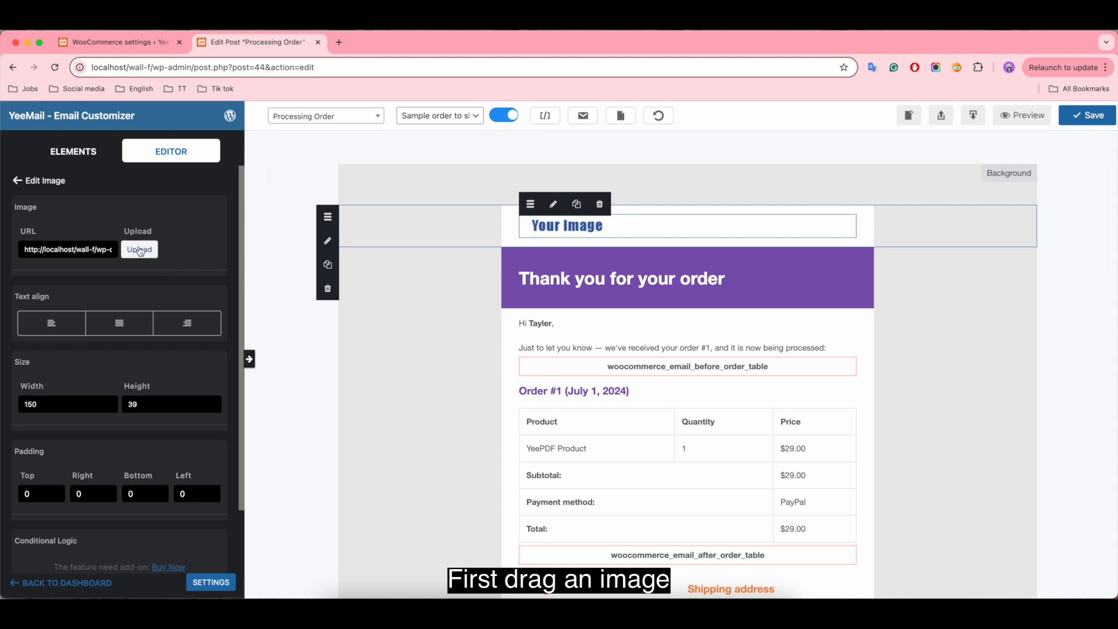
Step: Replace the placeholder image with email-processing-header.png from the media library
left_click(140, 251)
left_click(99, 262)
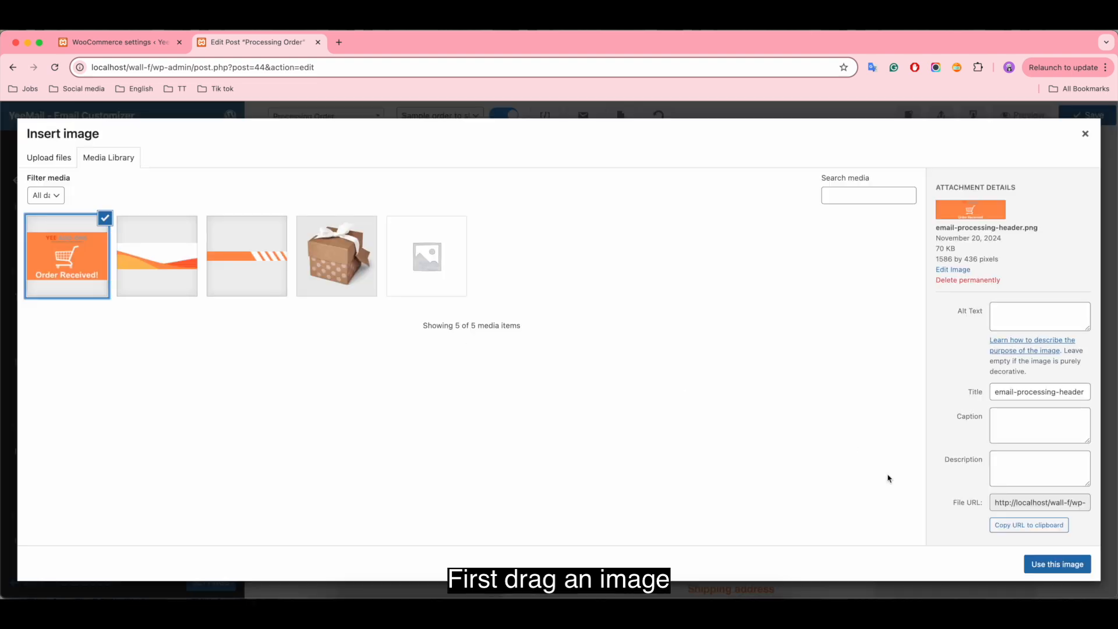
left_click(1058, 563)
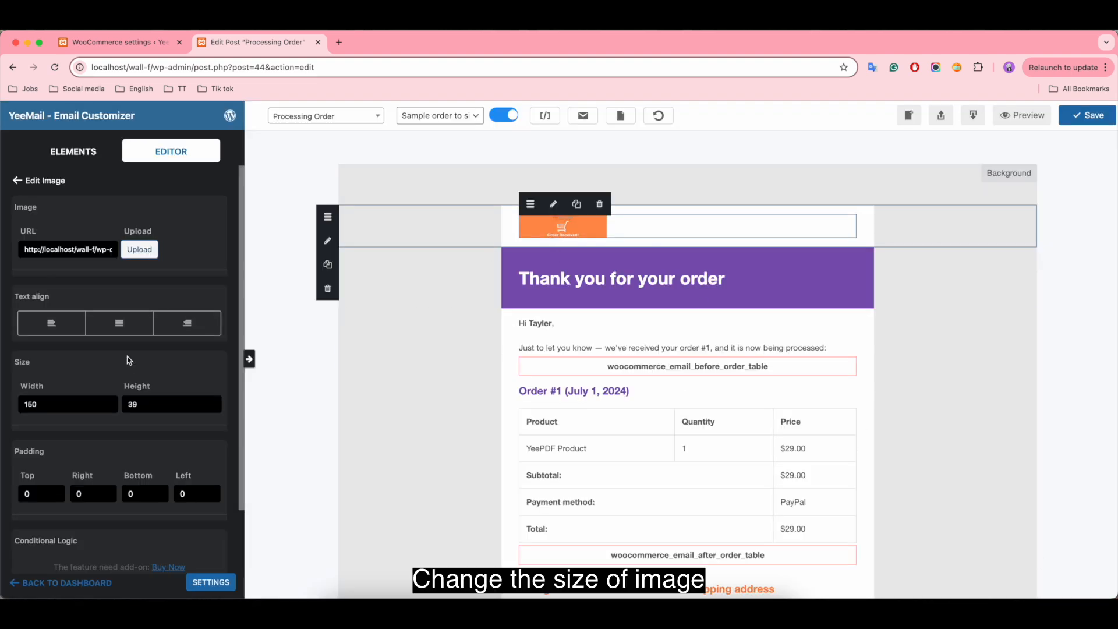
Step: Set the header image's size to 640 wide and 170 high
double_click(63, 404)
key("BackSpace")
type("640")
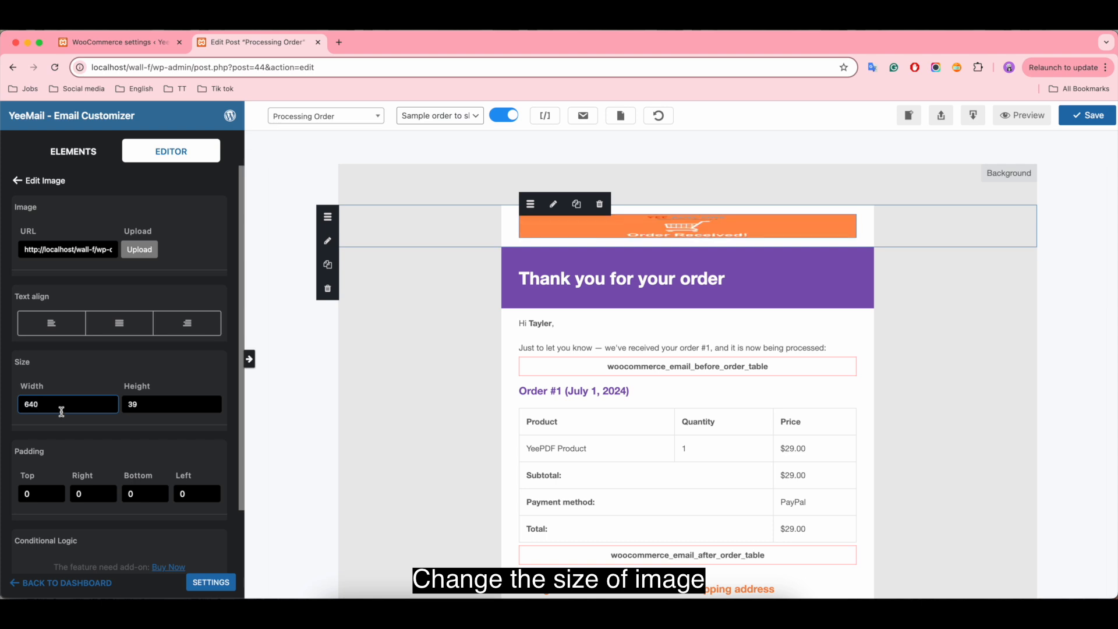
double_click(163, 405)
type("170")
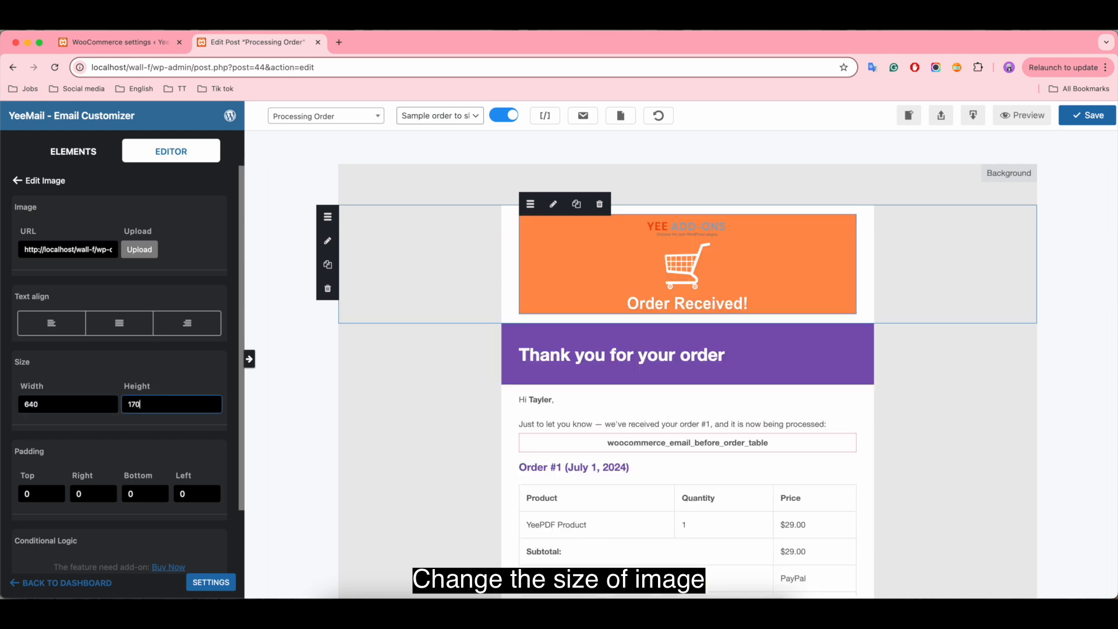
Step: Set the top, right, bottom and left padding of the header image's row to 0
scroll(117, 349, "down", 2)
left_click(512, 233)
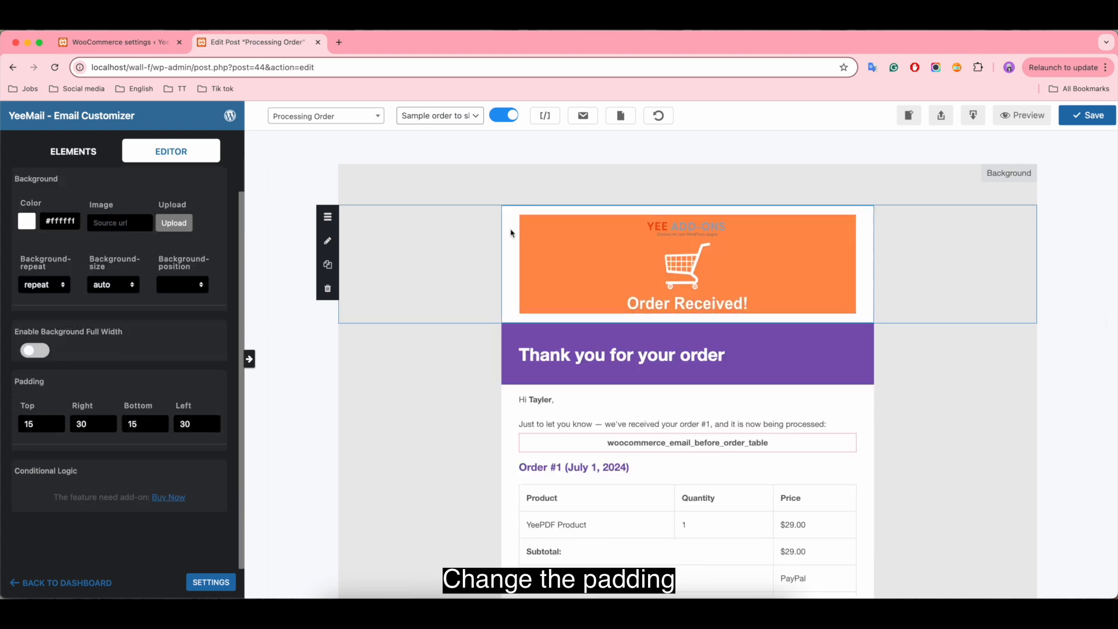
double_click(38, 420)
type("0")
double_click(82, 425)
type("0")
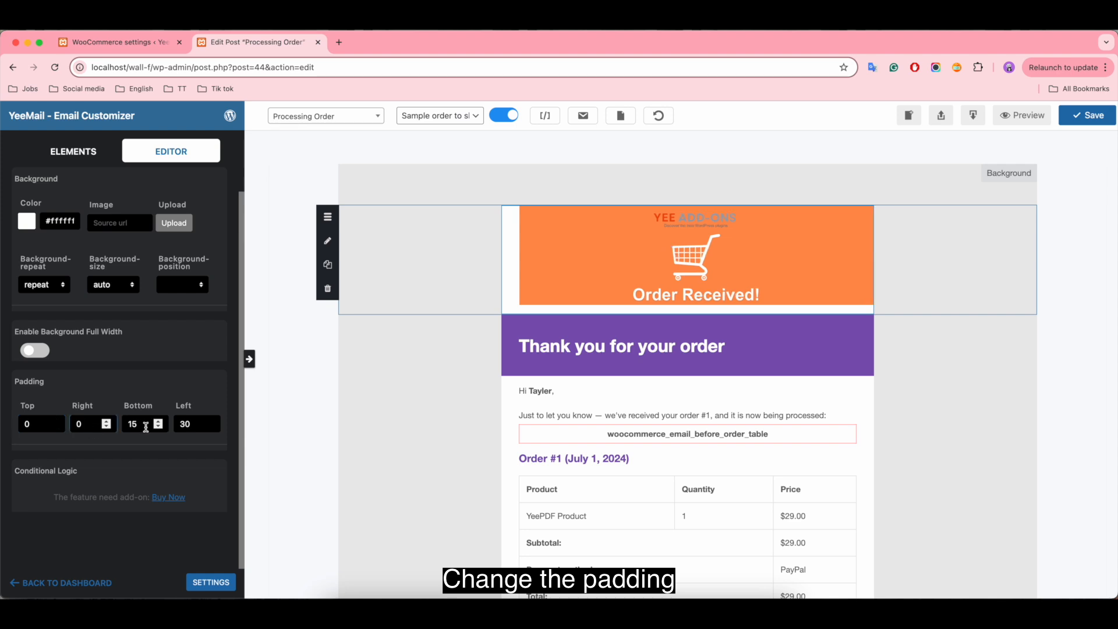
double_click(143, 427)
type("0")
double_click(192, 424)
type("0")
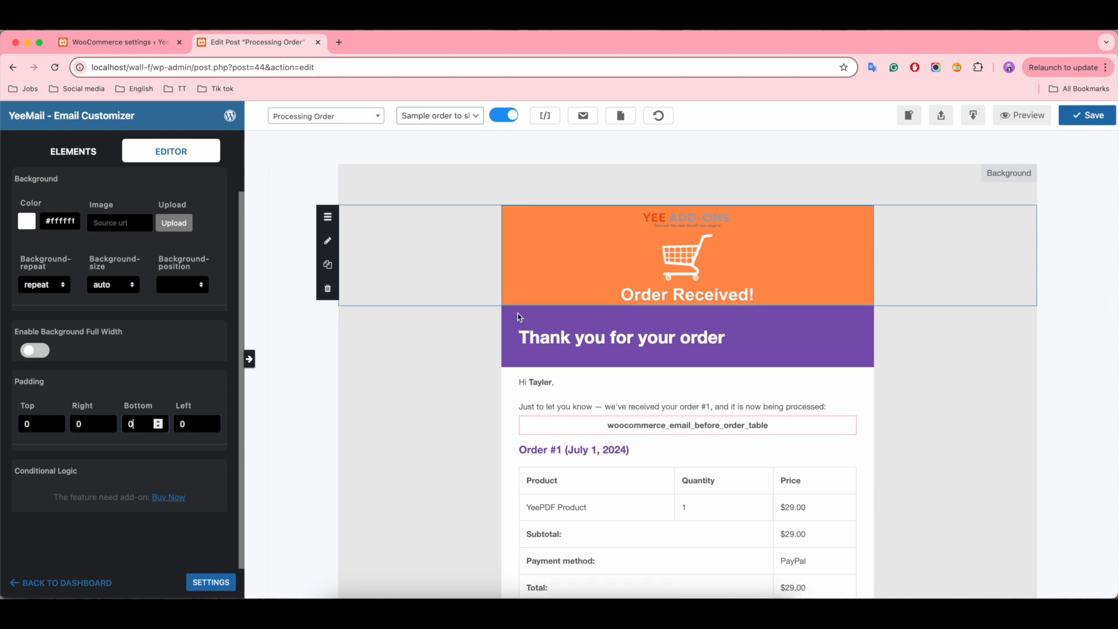
Step: Delete the purple "Thank you for your order" row below the header image
left_click(505, 322)
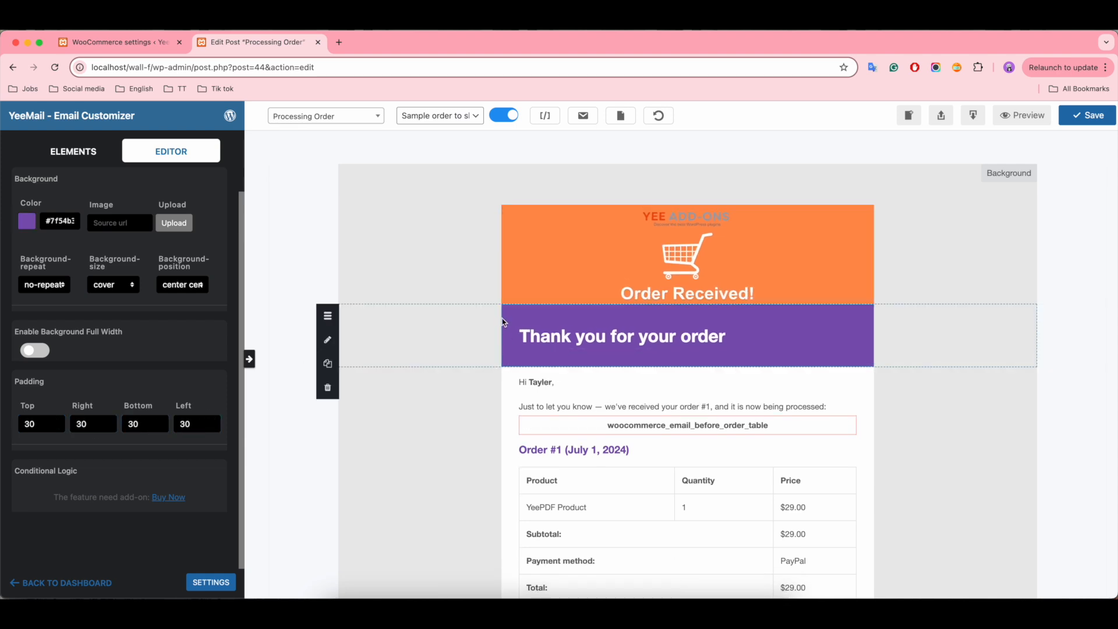
left_click(336, 392)
Step: Make "#[yeemail_woo_order_id]" bold in the greeting text
left_click(599, 333)
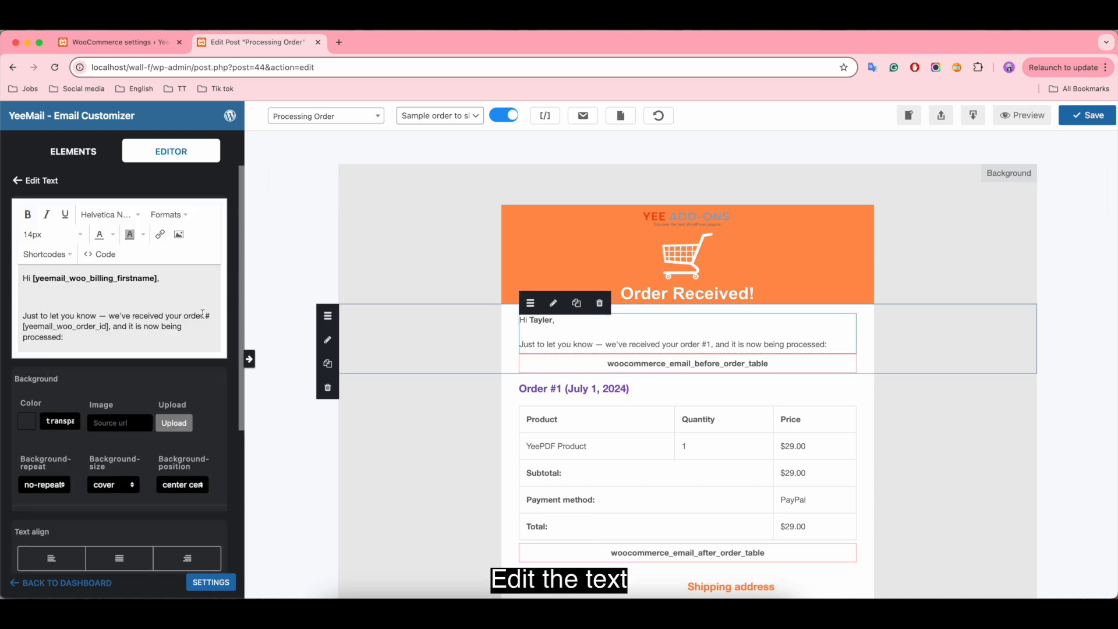
left_click_drag(203, 315, 115, 327)
left_click(30, 217)
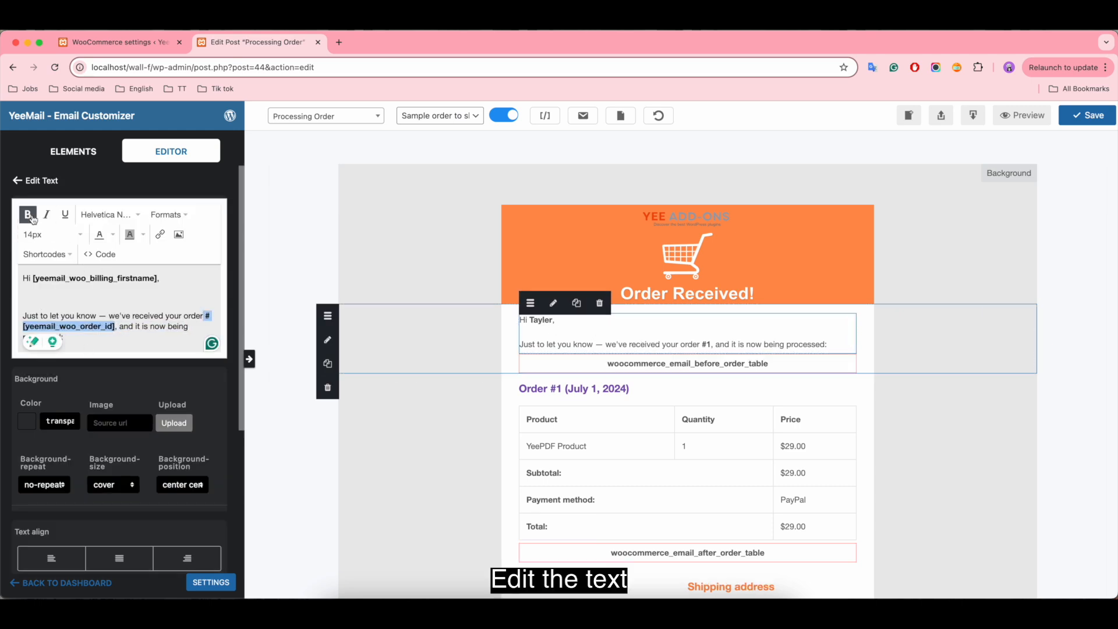
Step: Remove the blank line below the greeting and add the line "Thank you for your order!" above it
left_click(22, 316)
key("BackSpace")
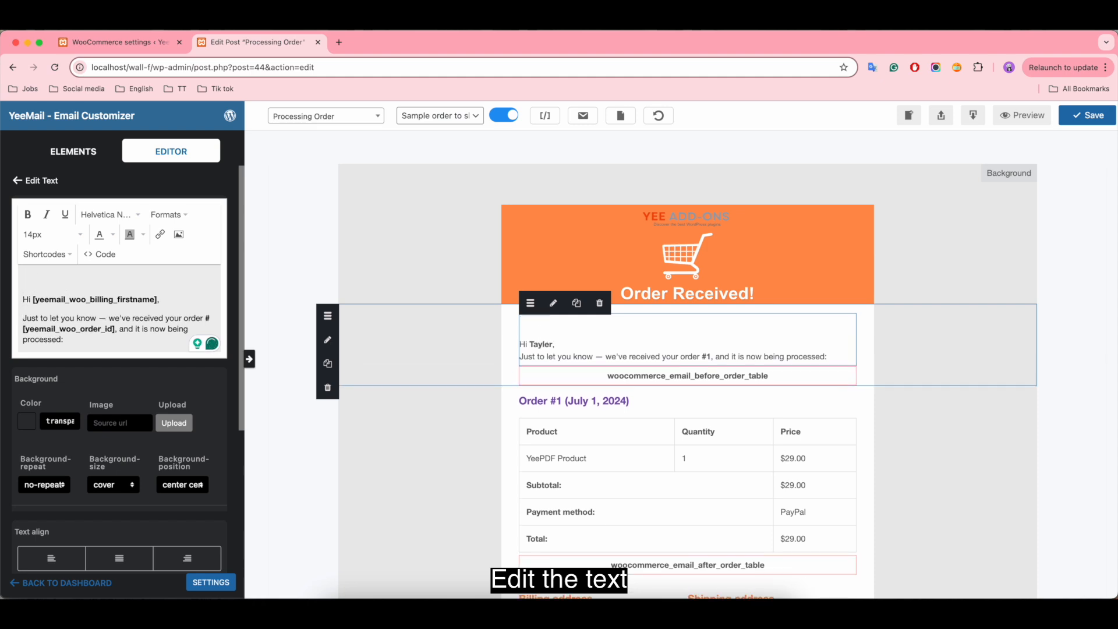
type("Thank you for your order!")
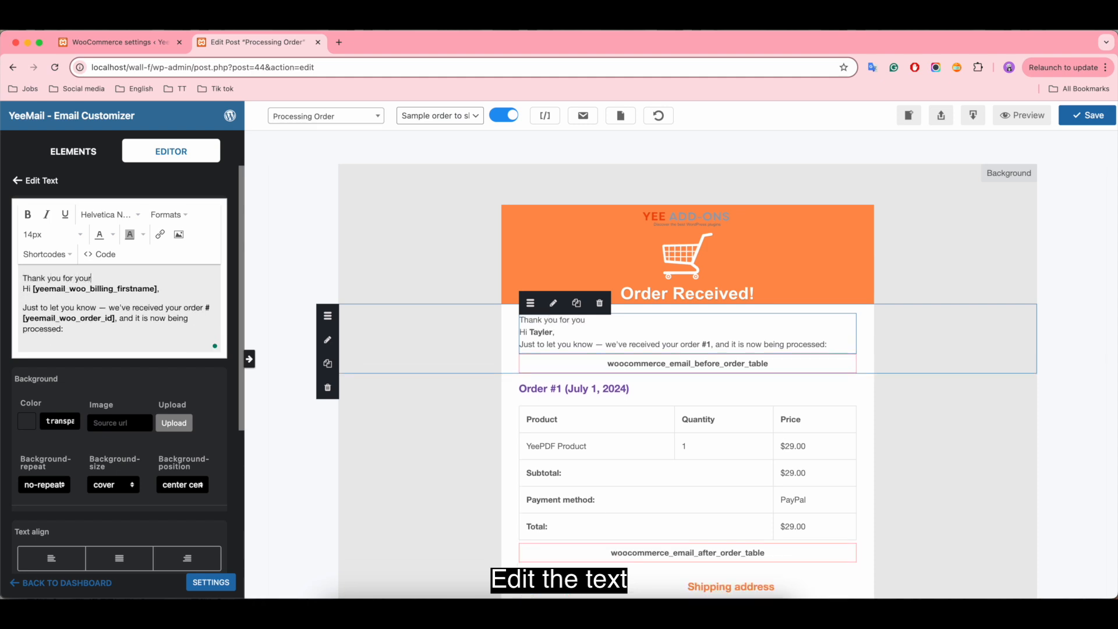
key("Return")
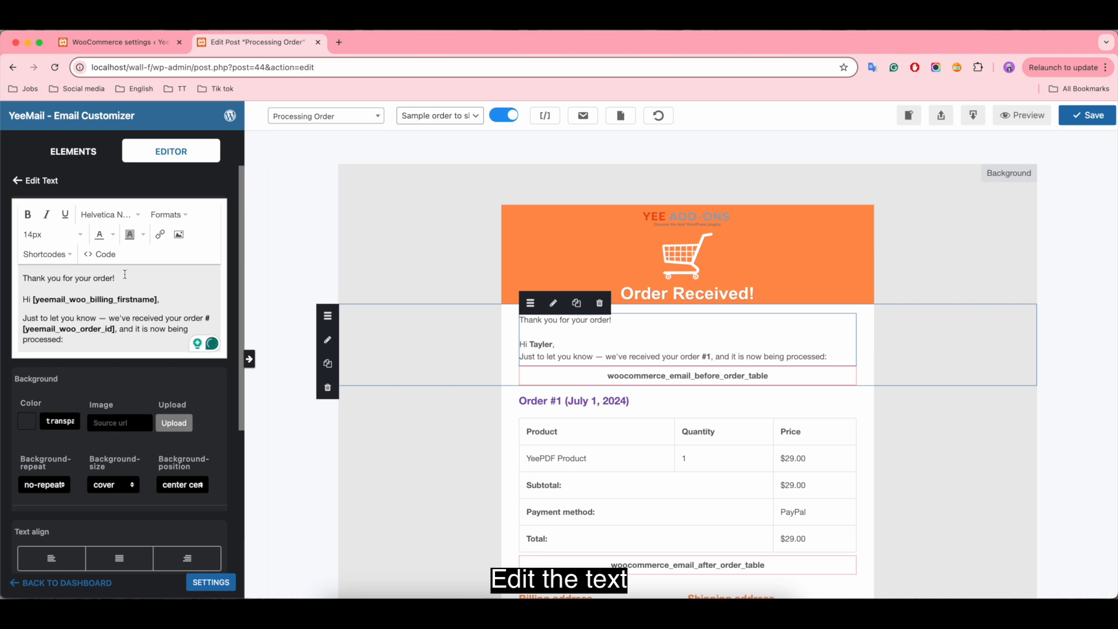
Step: Format the "Thank you for your order!" line as bold at 18px
left_click_drag(125, 274, 13, 279)
left_click(28, 214)
left_click(42, 238)
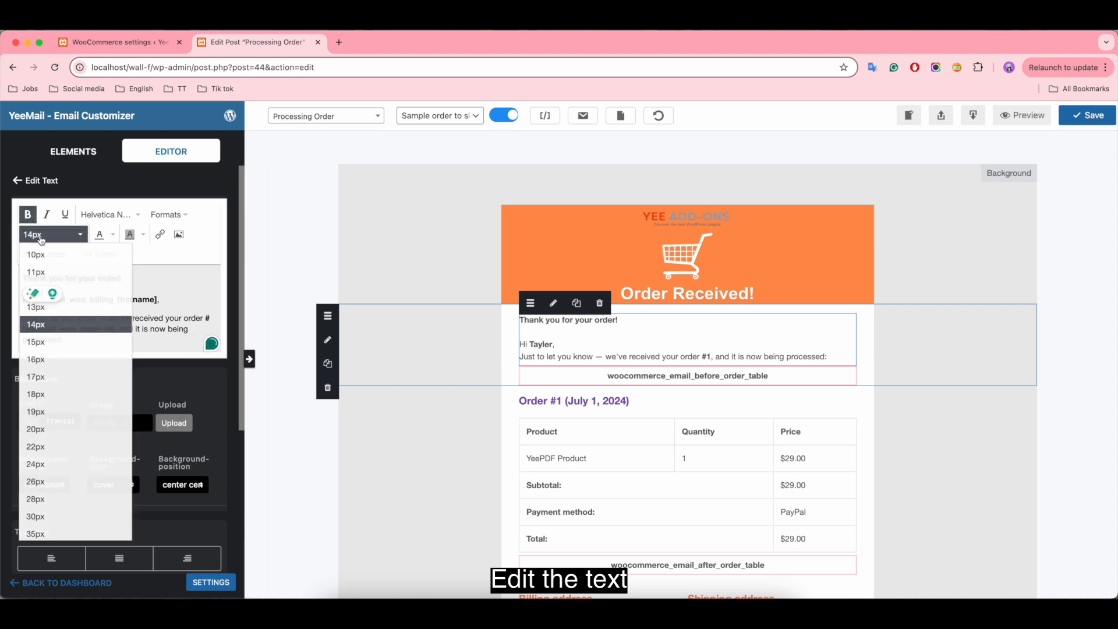
left_click(43, 395)
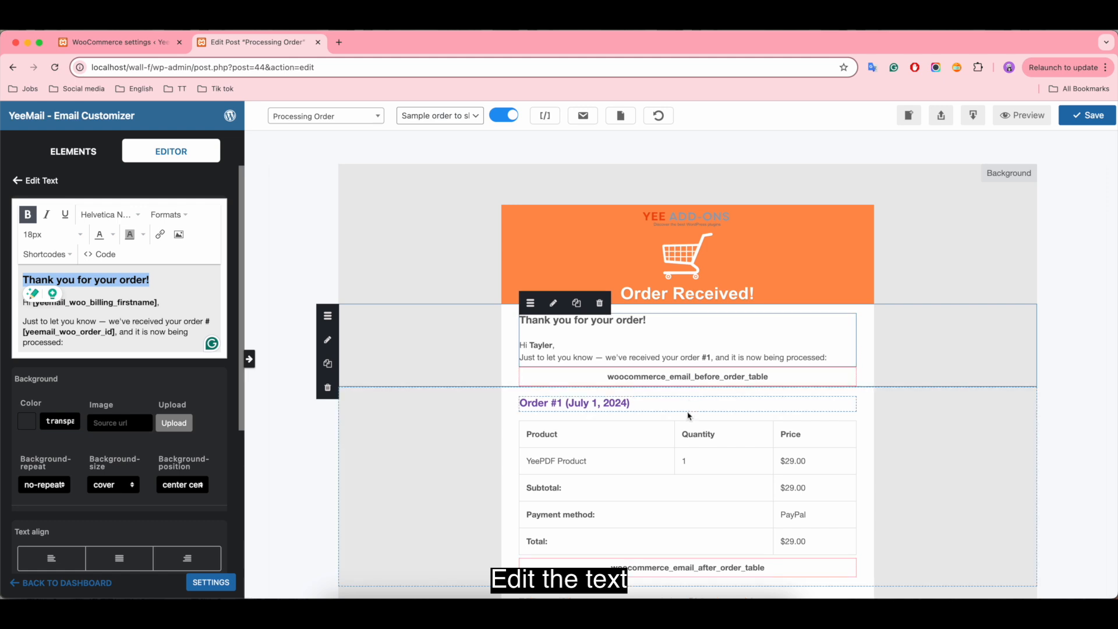
Step: Change the text color of the order number and date heading to orange
left_click(631, 403)
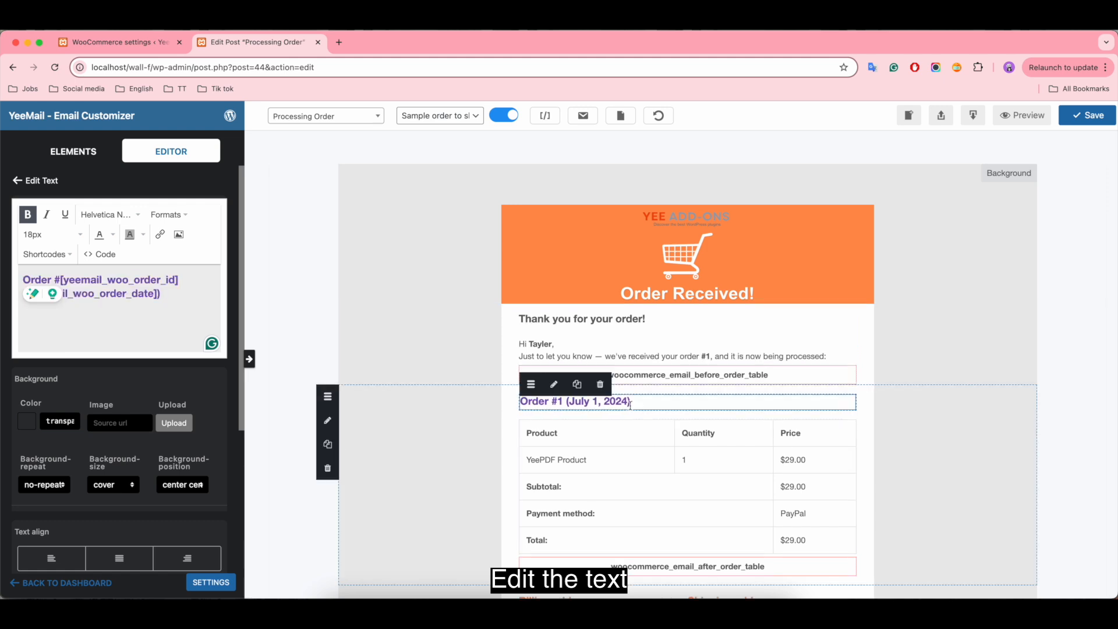
triple_click(184, 289)
left_click(113, 239)
left_click(100, 316)
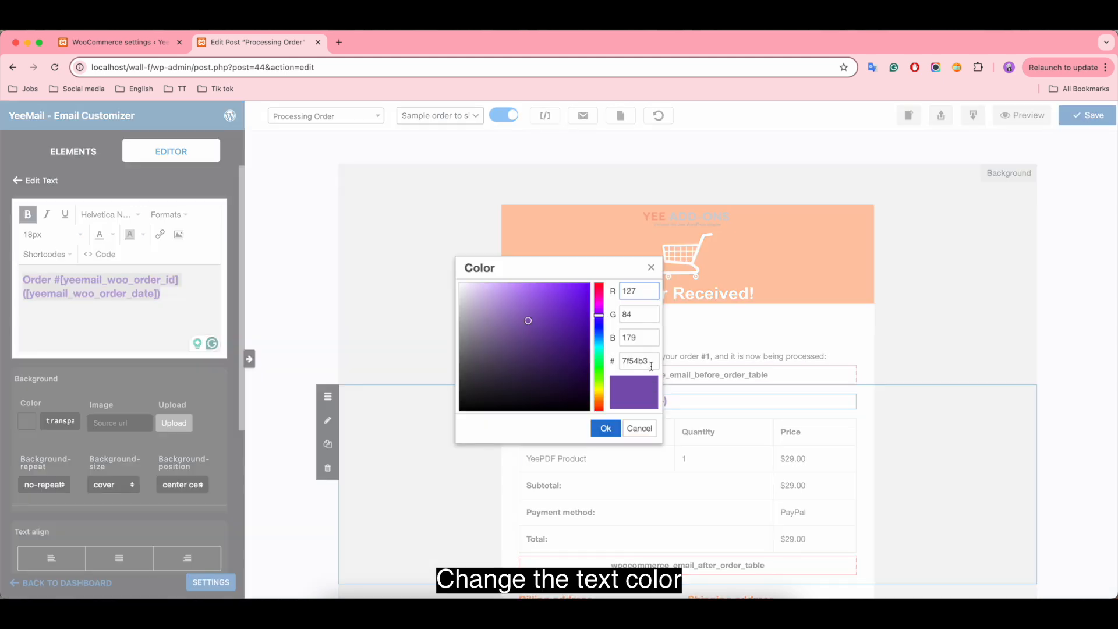
double_click(651, 365)
key("BackSpace")
key("Return")
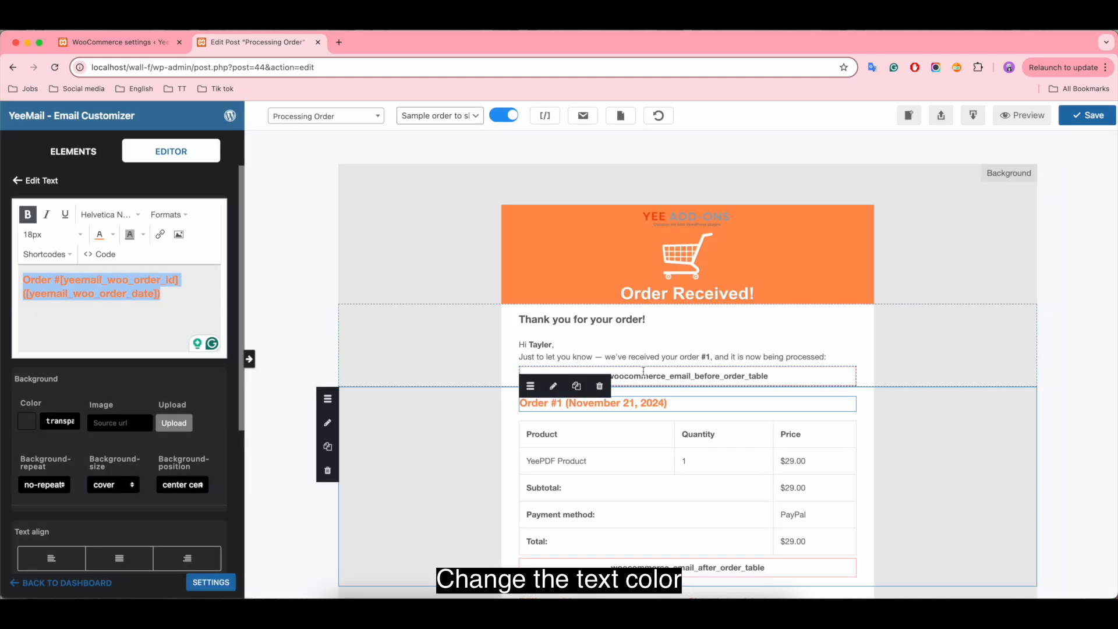
Step: Show product images in the order details table, trying out the SKU and description options but leaving both off
left_click(722, 464)
scroll(756, 457, "down", 2)
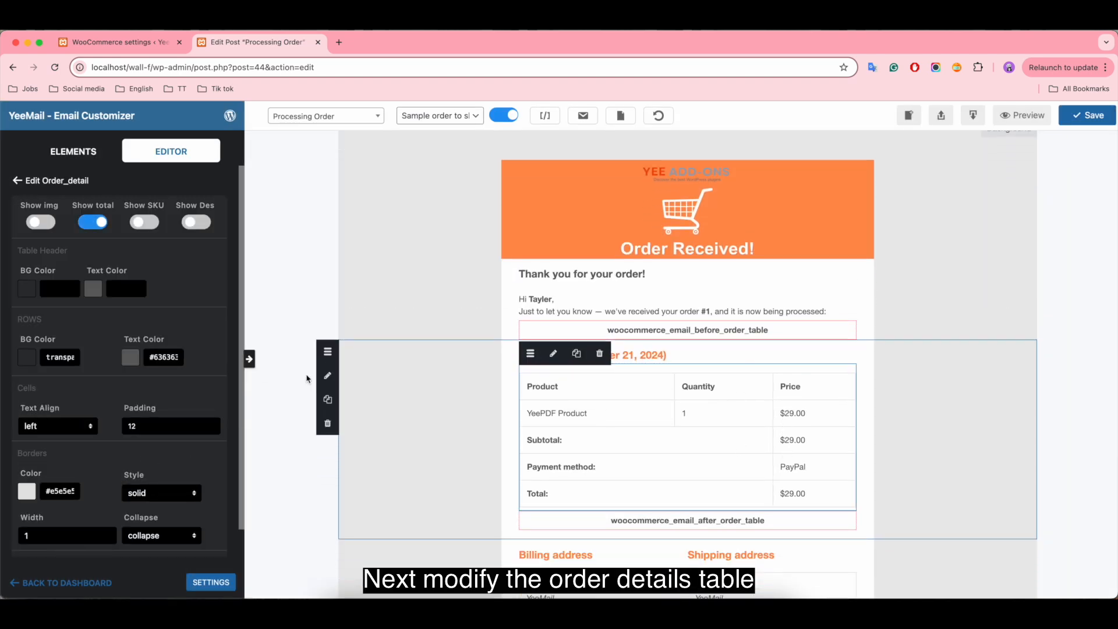
left_click(41, 222)
left_click(145, 222)
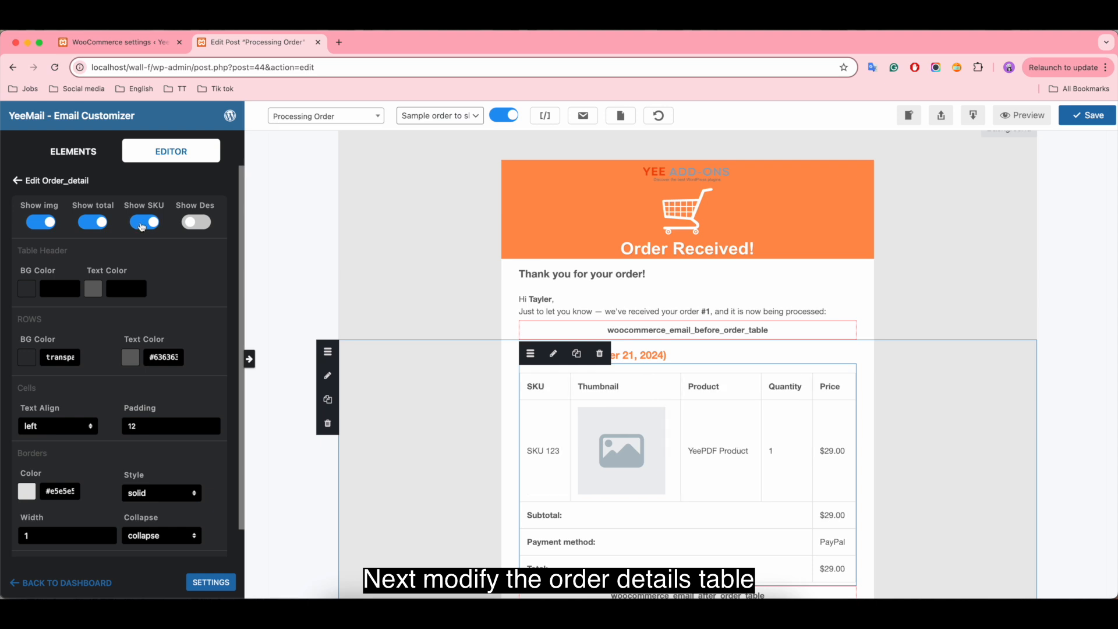
left_click(144, 222)
left_click(202, 223)
left_click(192, 224)
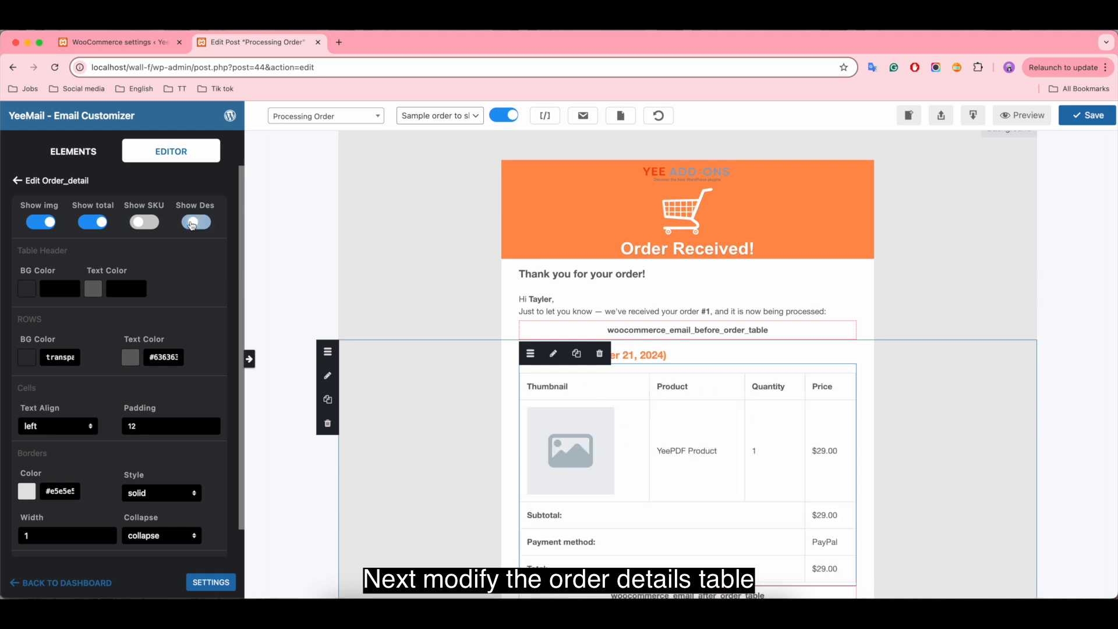
Step: Set the order details table's border color to the darker gray #b7b7b7
scroll(169, 282, "down", 1)
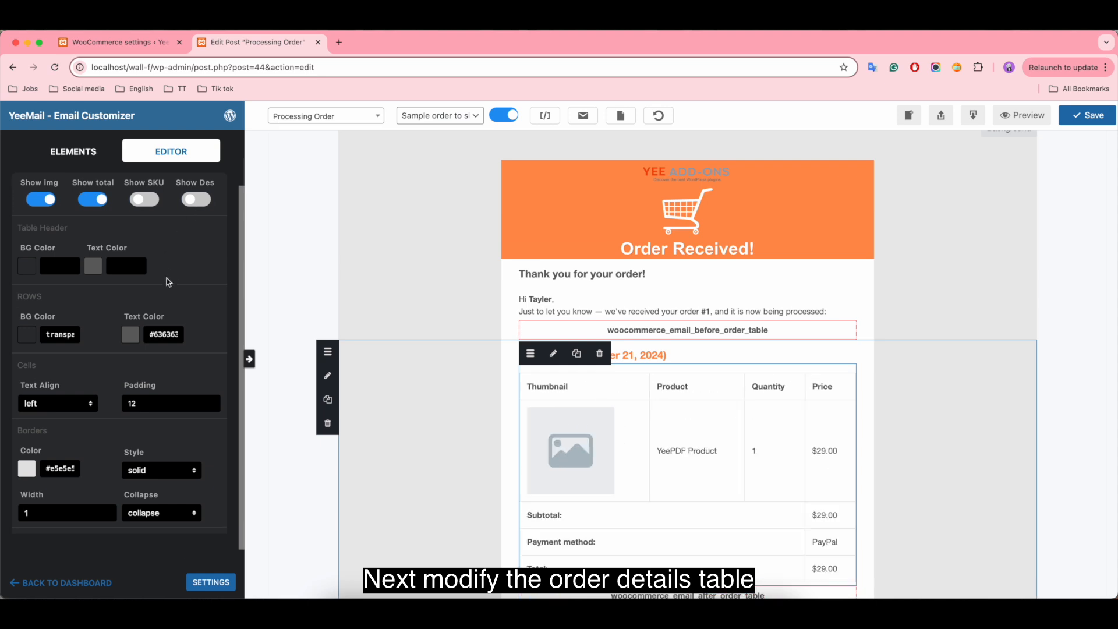
scroll(173, 252, "down", 1)
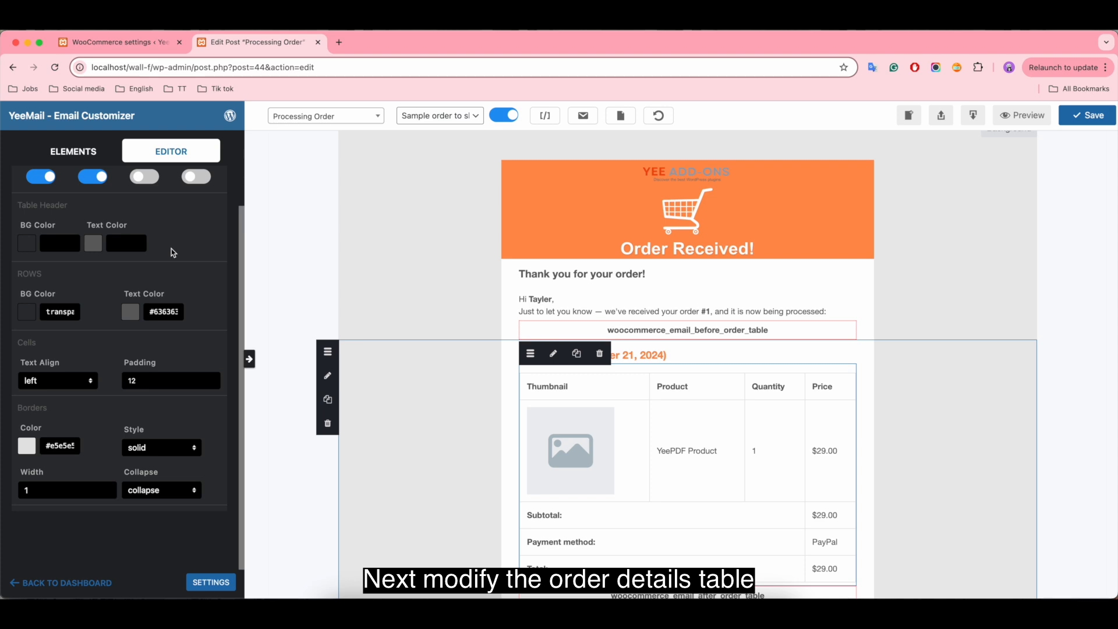
left_click(30, 447)
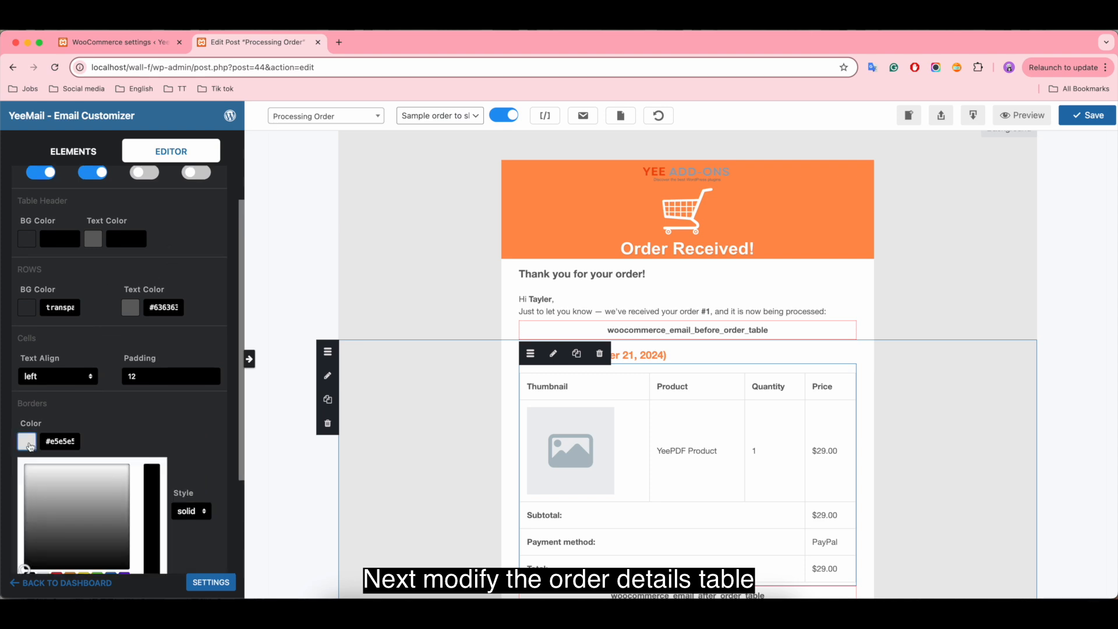
mouse_move(33, 576)
left_mouse_down()
mouse_move(55, 489)
mouse_move(74, 493)
left_mouse_up()
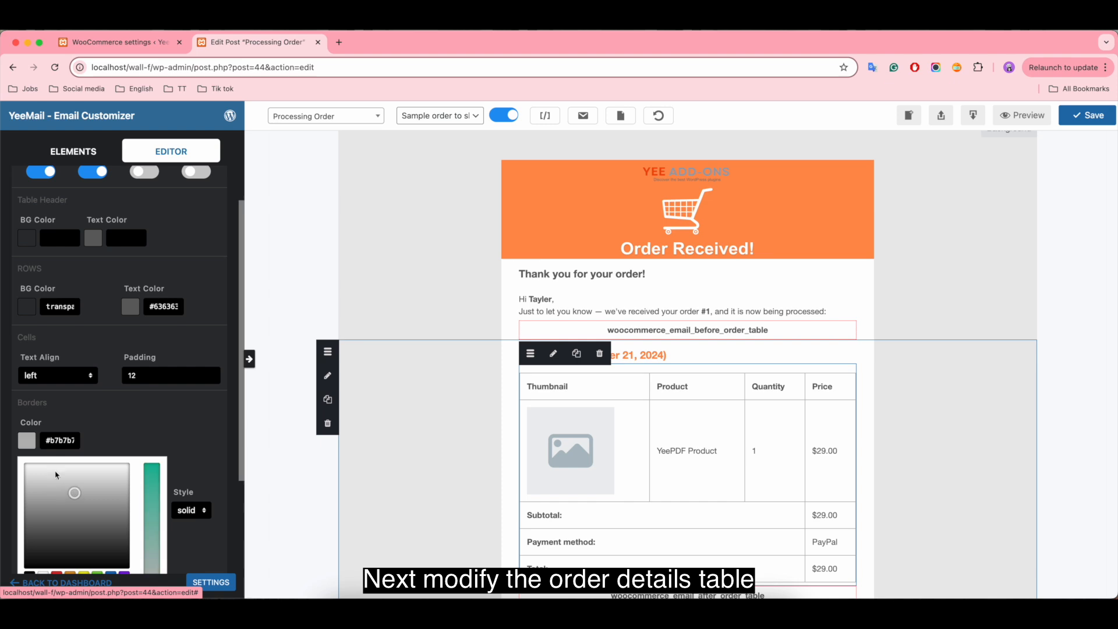
Step: Add a one-column row below the billing and shipping addresses and place a text element in it
left_click(508, 440)
scroll(508, 440, "down", 5)
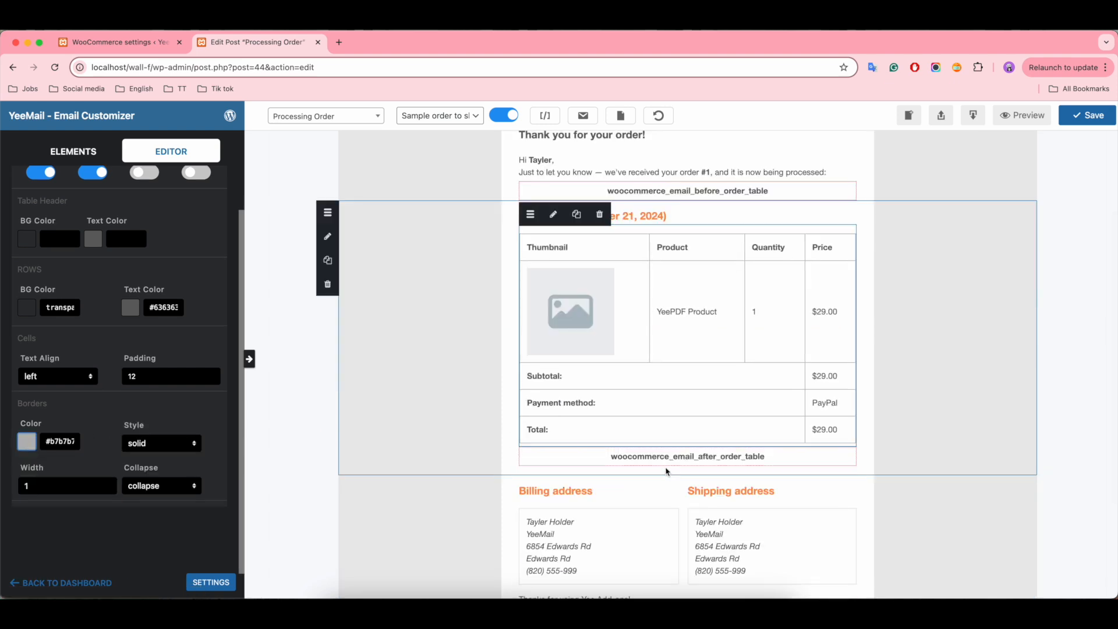
scroll(796, 366, "up", 5)
scroll(796, 367, "down", 5)
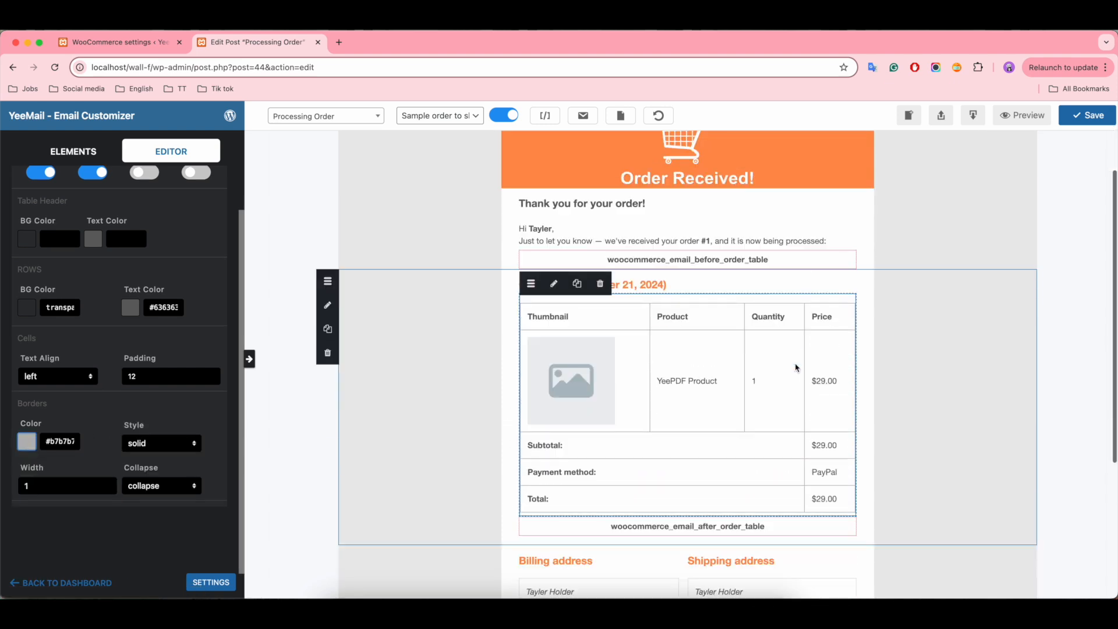
scroll(796, 369, "down", 1)
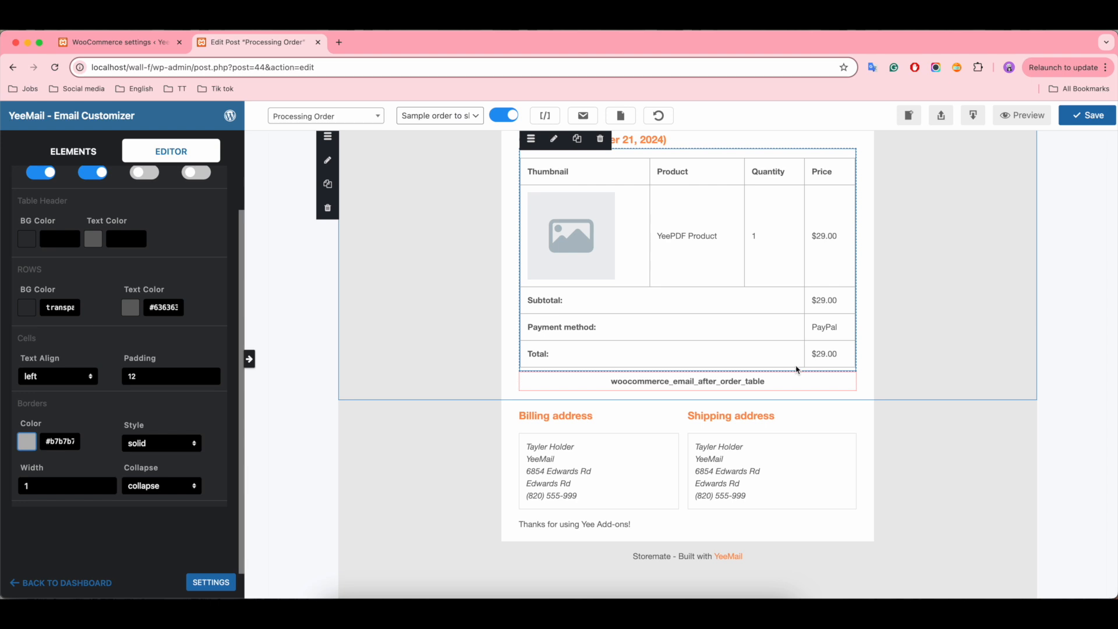
left_click(74, 151)
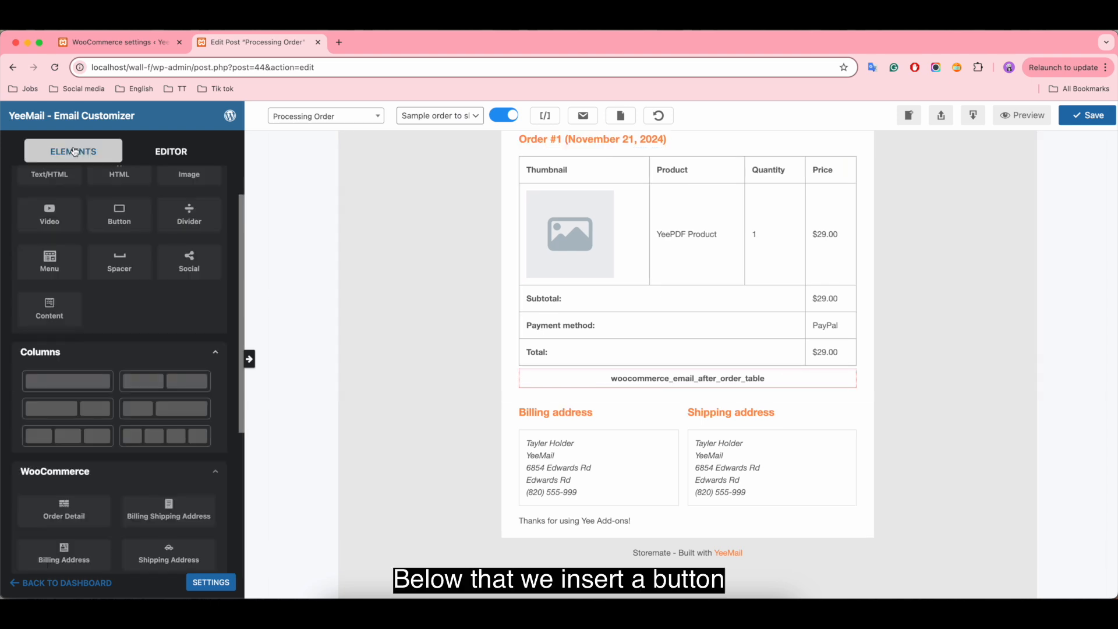
left_click_drag(93, 385, 546, 521)
scroll(87, 232, "up", 2)
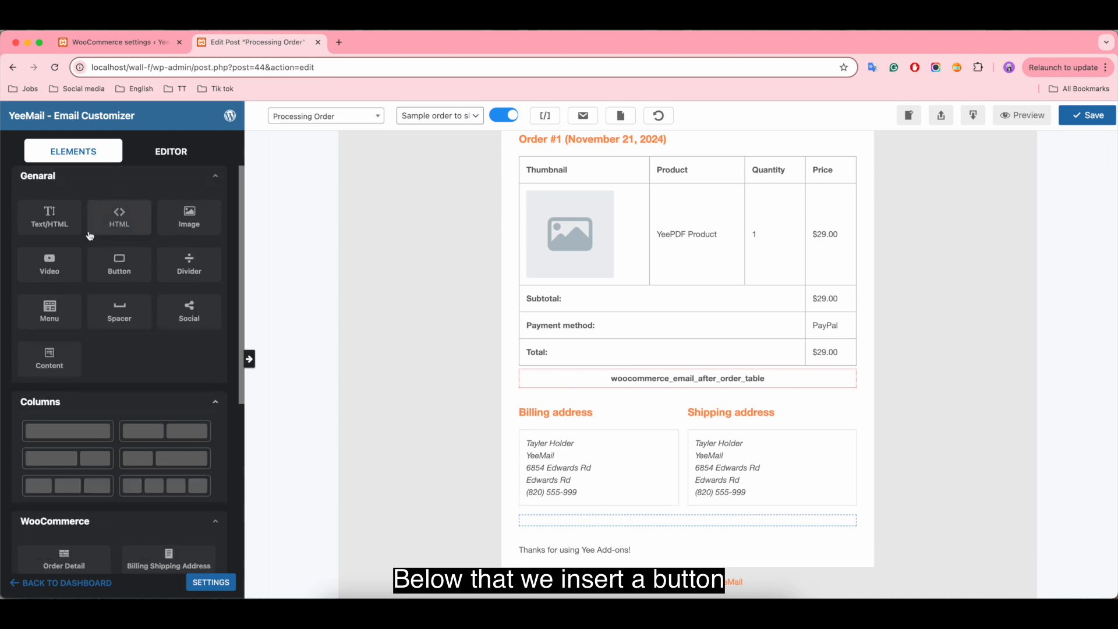
left_click_drag(64, 224, 582, 527)
left_click(554, 522)
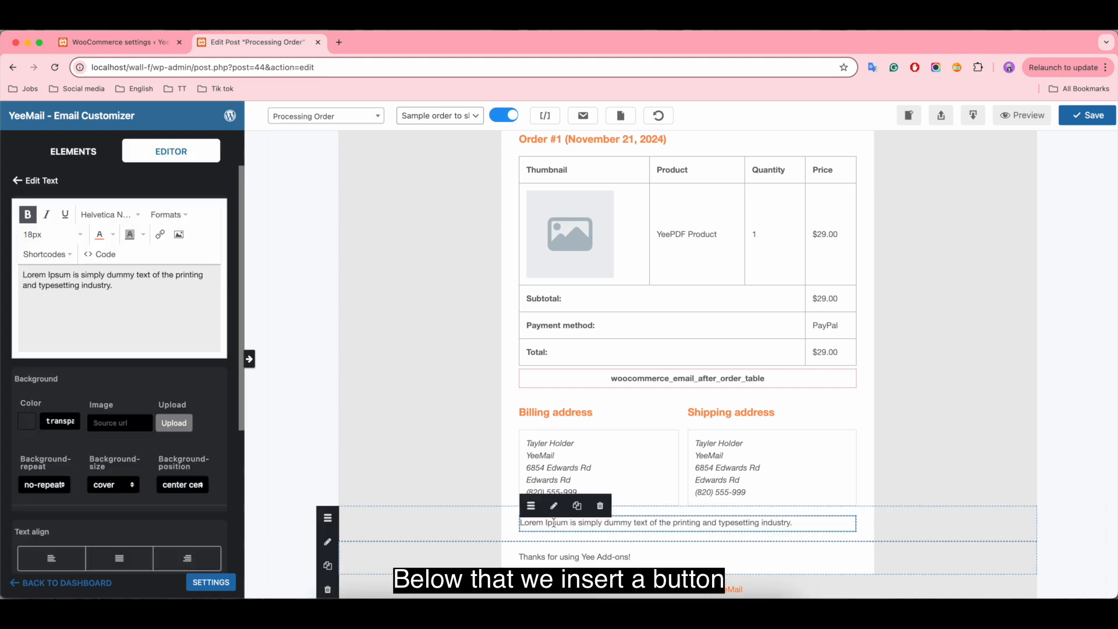
Step: Replace the new text element's placeholder text with "GET 20% FOR YOUR NEXT ORDER"
left_click(131, 289)
key("super+a")
key("BackSpace")
type("GET ")
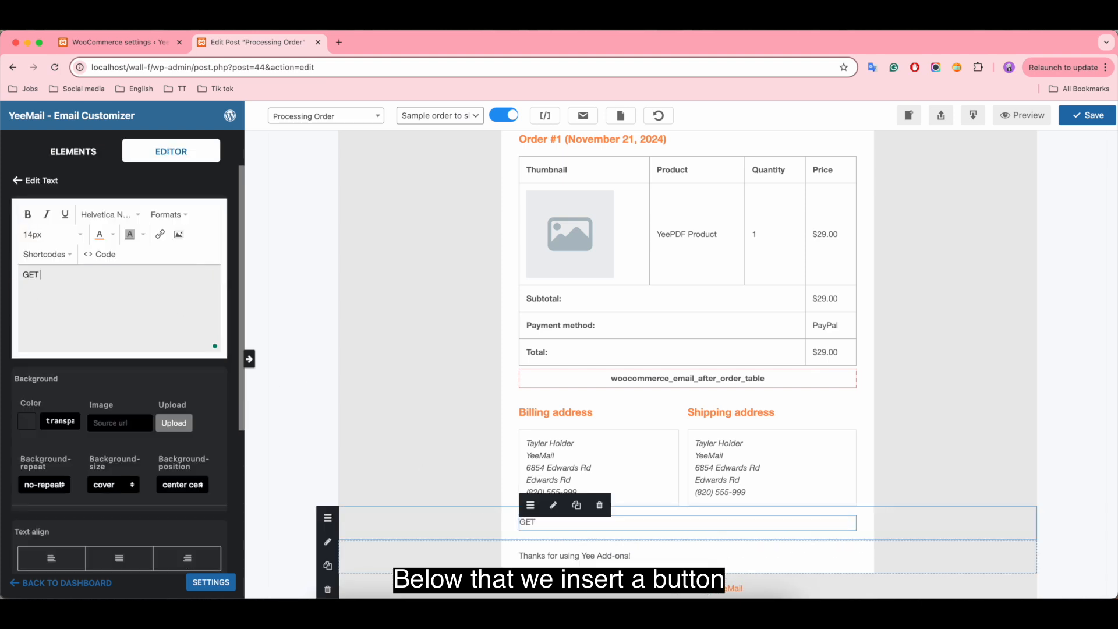
type("20% FOR YOUR NE")
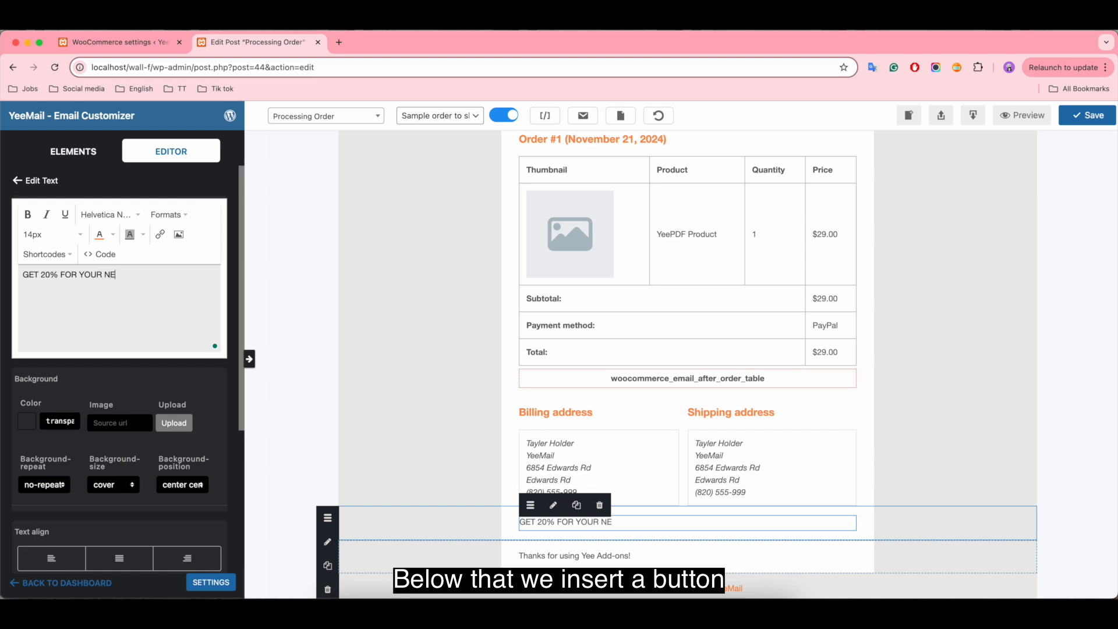
type("XT ORDER")
Step: Center the "GET 20% FOR YOUR NEXT ORDER" text and make it bold
left_click(119, 558)
left_click_drag(157, 275, 22, 275)
left_click(28, 215)
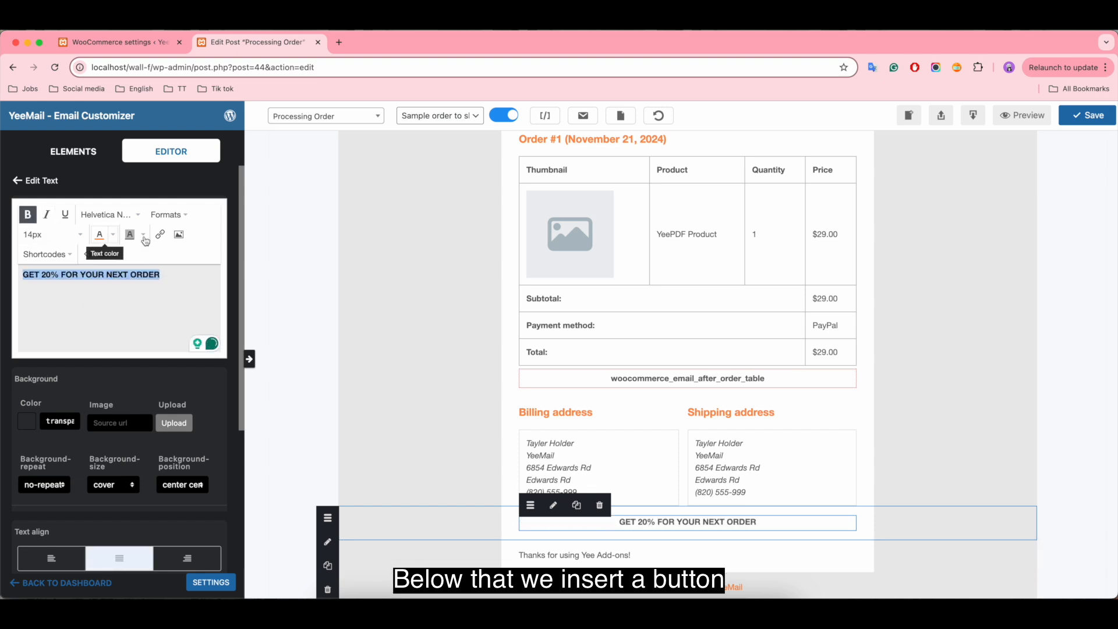
left_click(169, 215)
left_click(187, 286)
Step: Set the background color of the discount text's one-column row to #ff914d
left_click(512, 527)
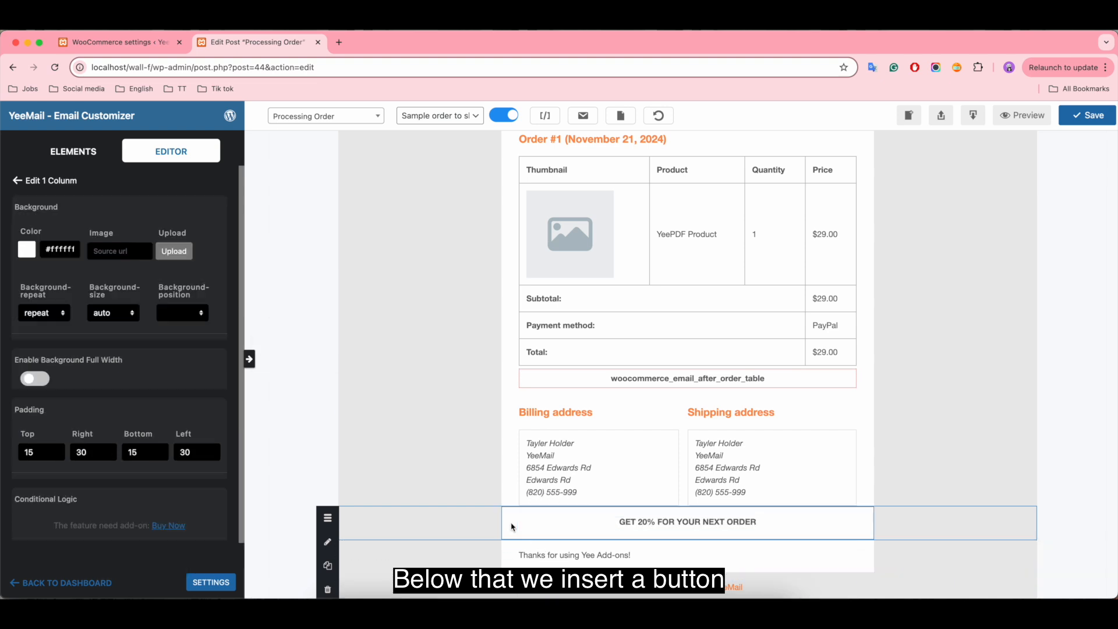
left_click(27, 250)
triple_click(64, 255)
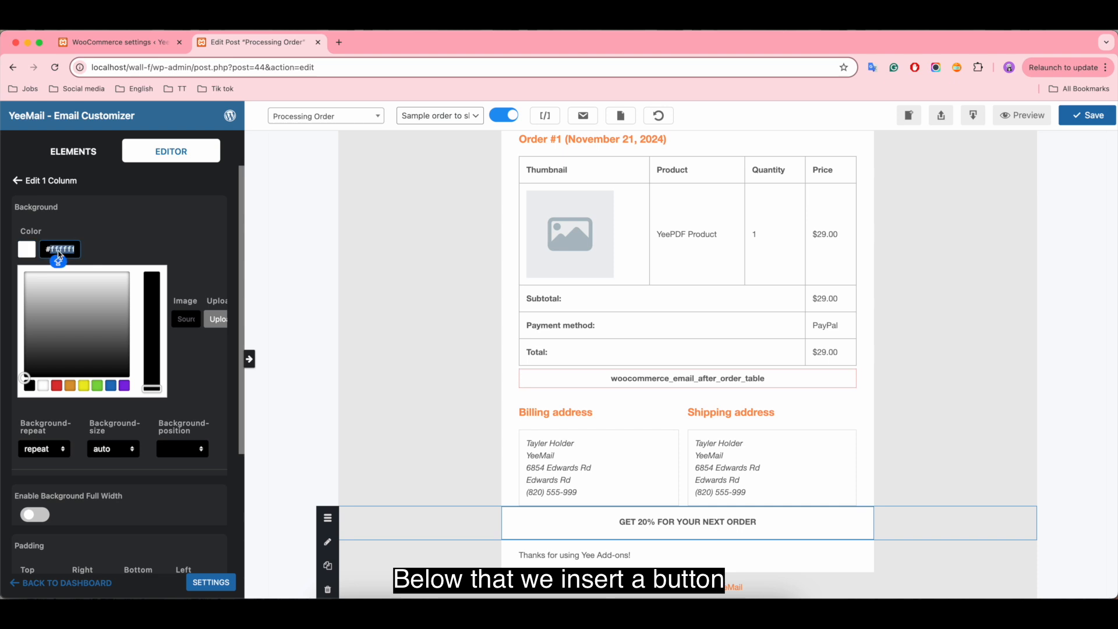
type("#FF914d")
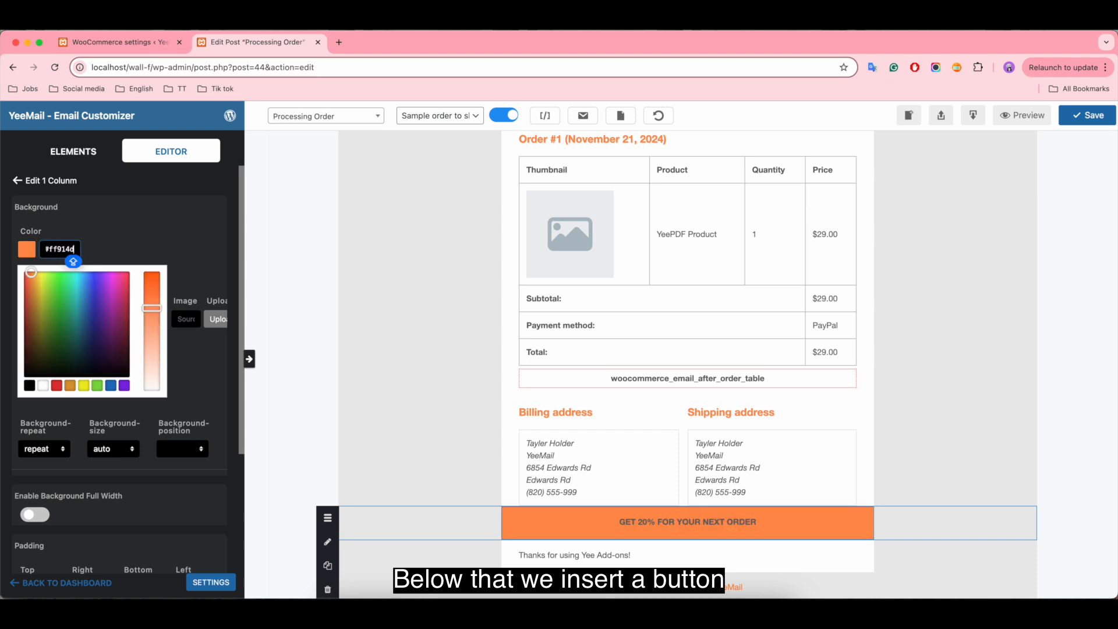
Step: Change the text color of "GET 20% FOR YOUR NEXT ORDER" to white
left_click(700, 524)
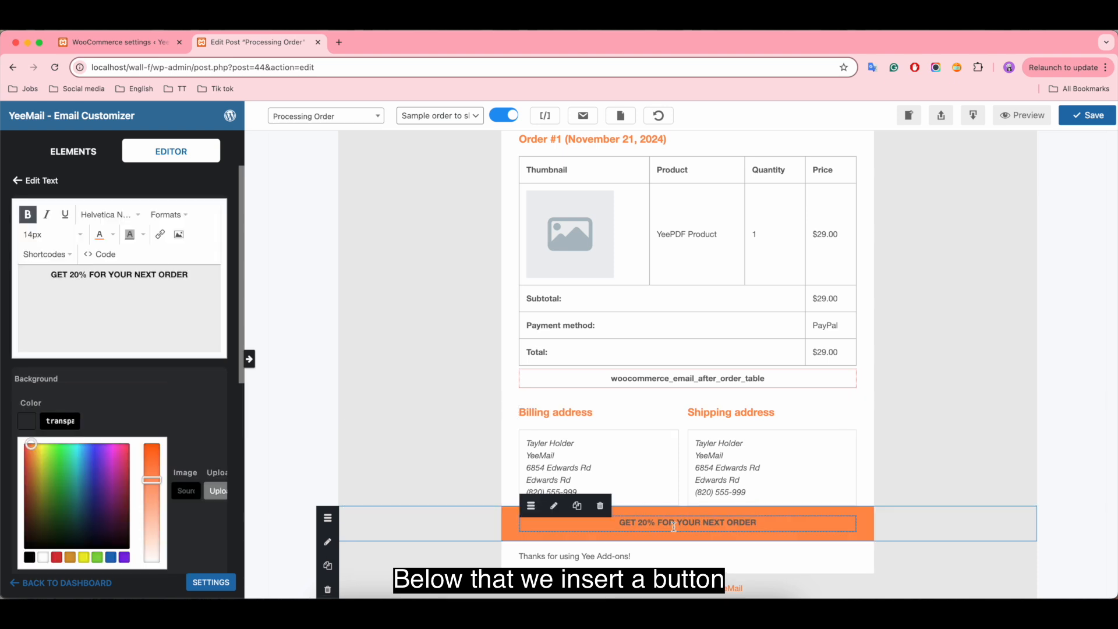
triple_click(156, 275)
left_click(113, 234)
left_click(146, 299)
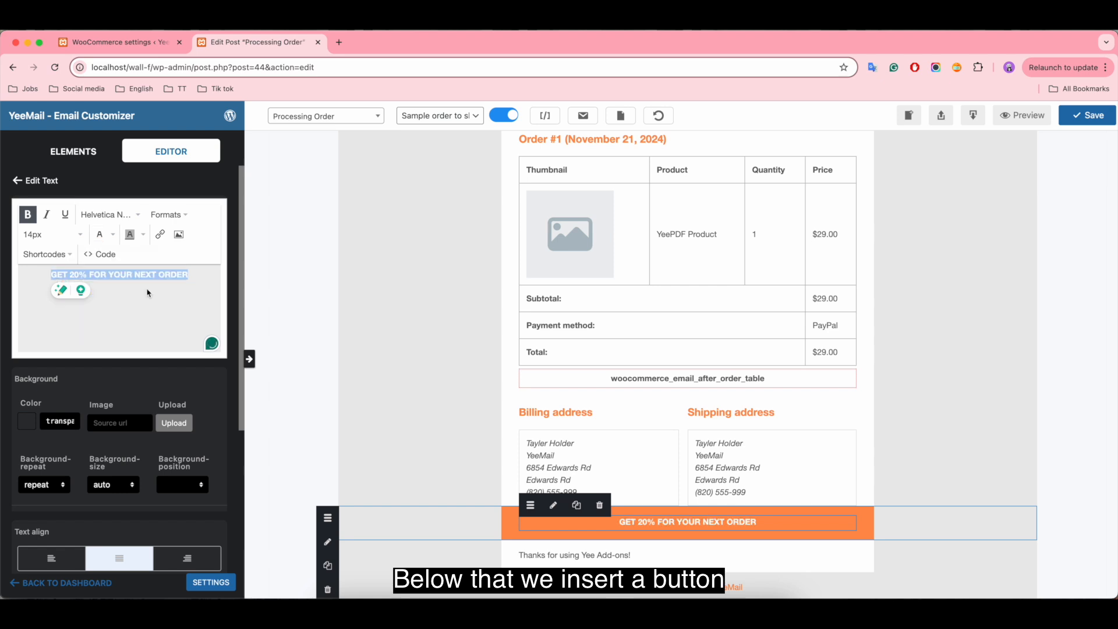
Step: Insert a button below the discount text in the orange row and label it "Shop More"
left_click(73, 151)
left_click_drag(119, 265, 678, 542)
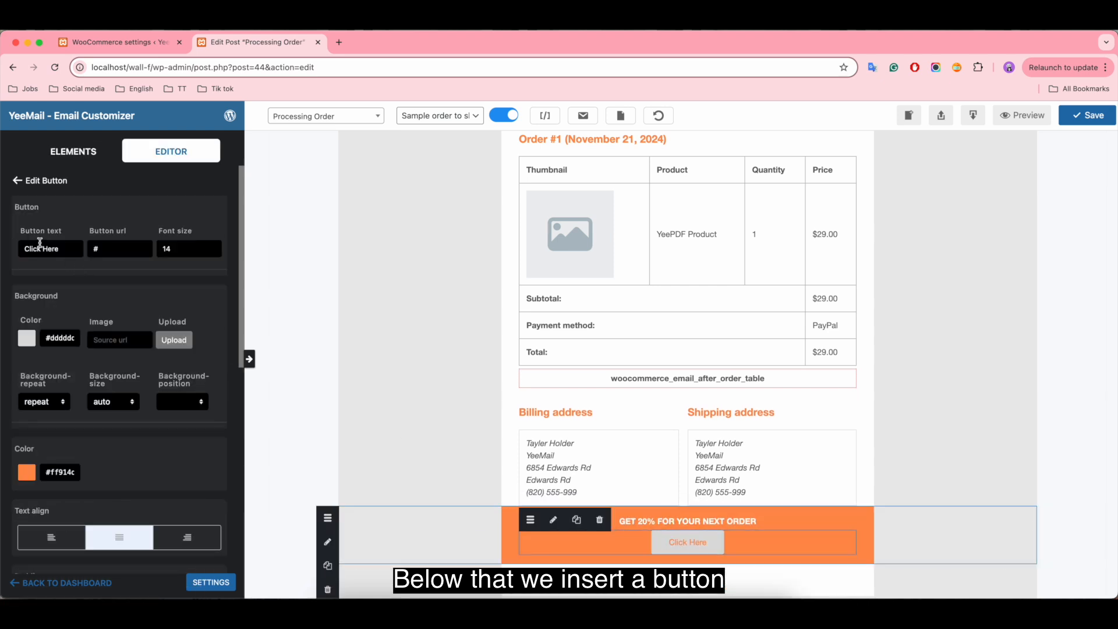
left_click(65, 249)
key("super+a")
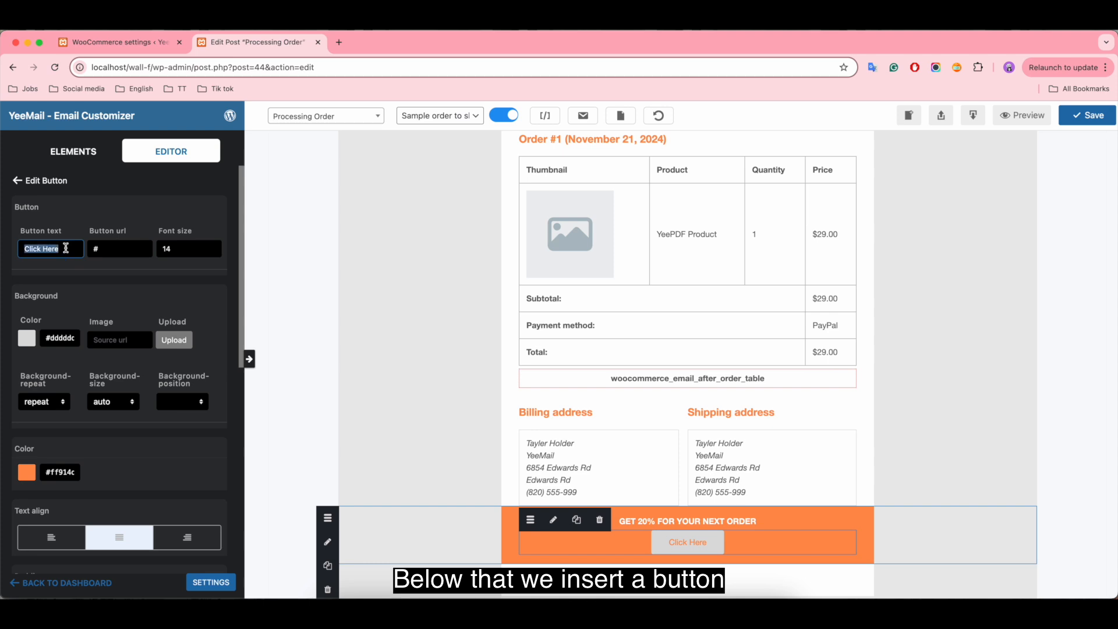
key("BackSpace")
type("Shop More")
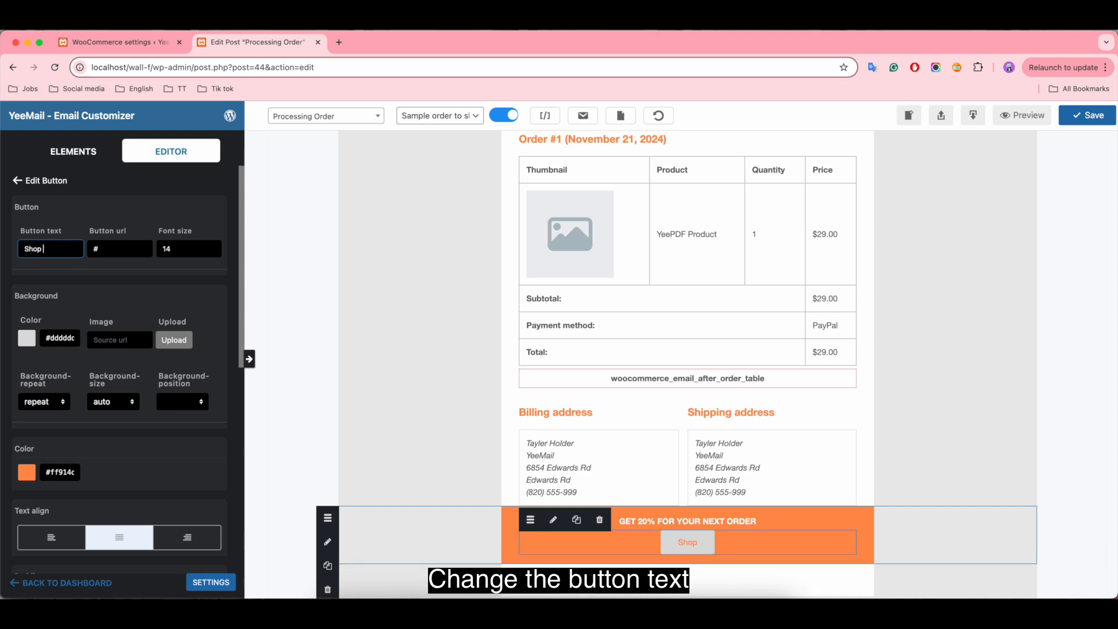
left_click(103, 247)
key("BackSpace")
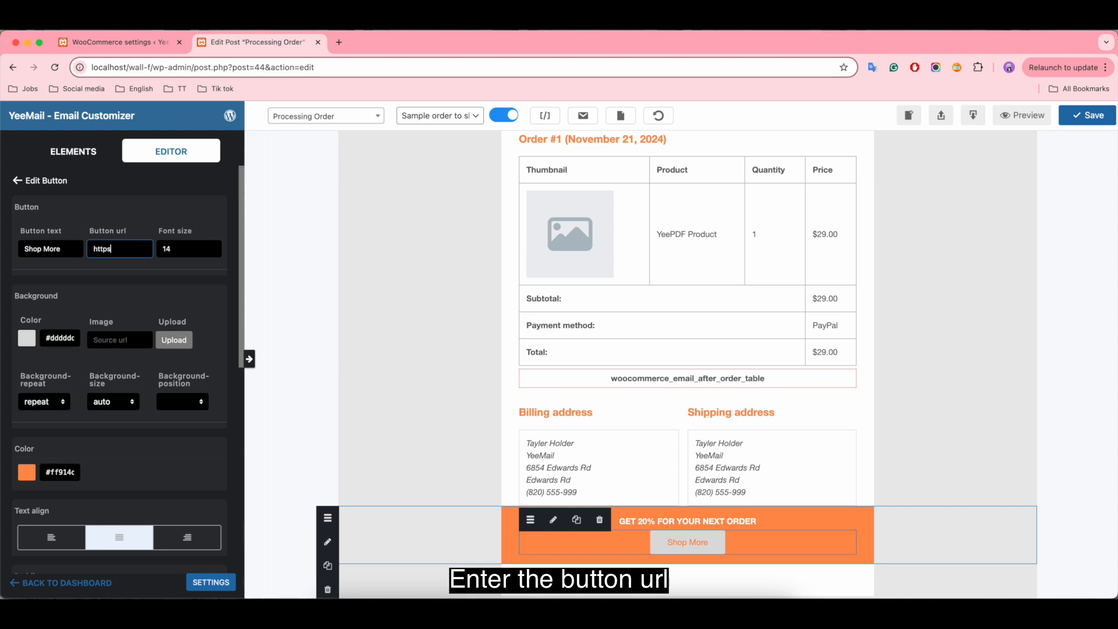
type("https://add-ons.org/")
left_click(165, 251)
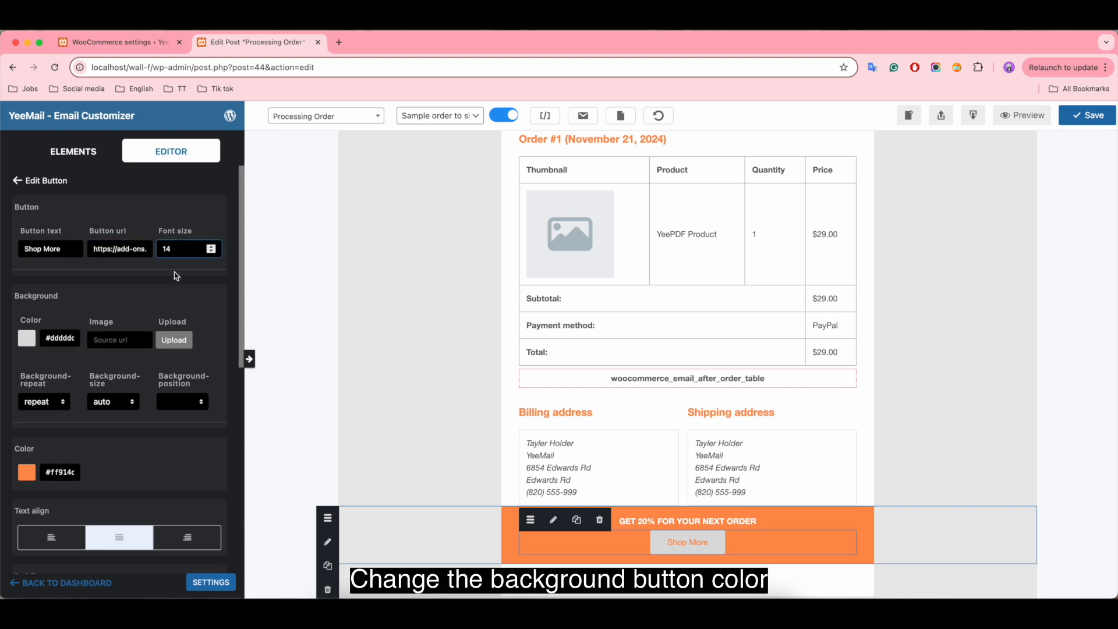
Step: Change the Shop More button's background color to white
scroll(99, 324, "down", 1)
left_click(27, 301)
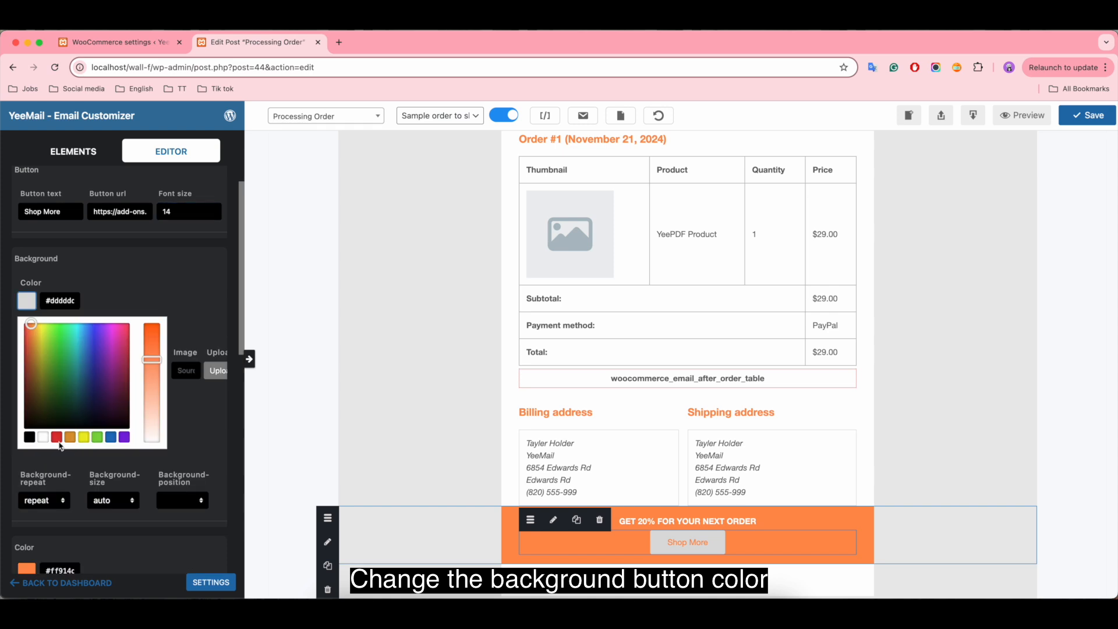
left_click(26, 324)
left_click(3, 302)
Step: Set the Shop More button's border radius to 8 on all four corners
scroll(114, 441, "down", 3)
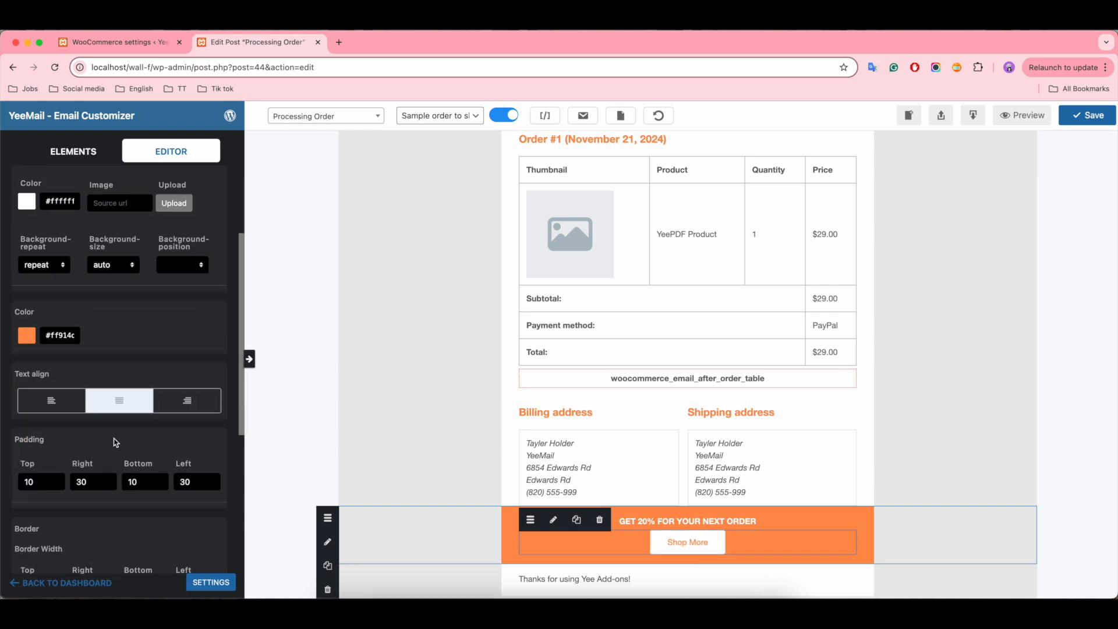
scroll(116, 443, "down", 5)
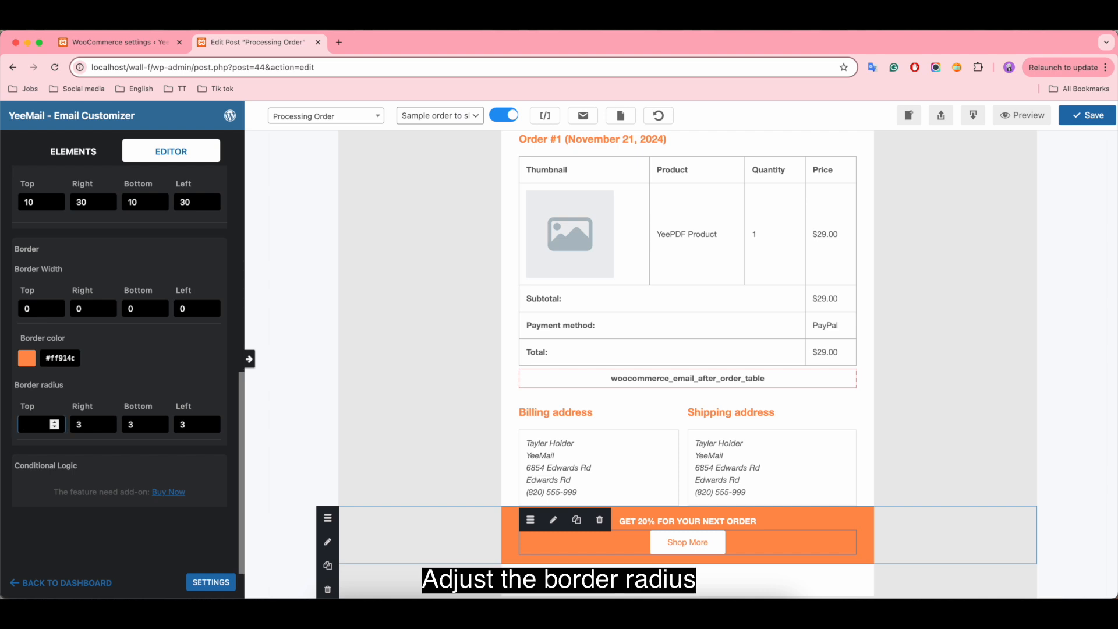
type("8")
left_click(85, 425)
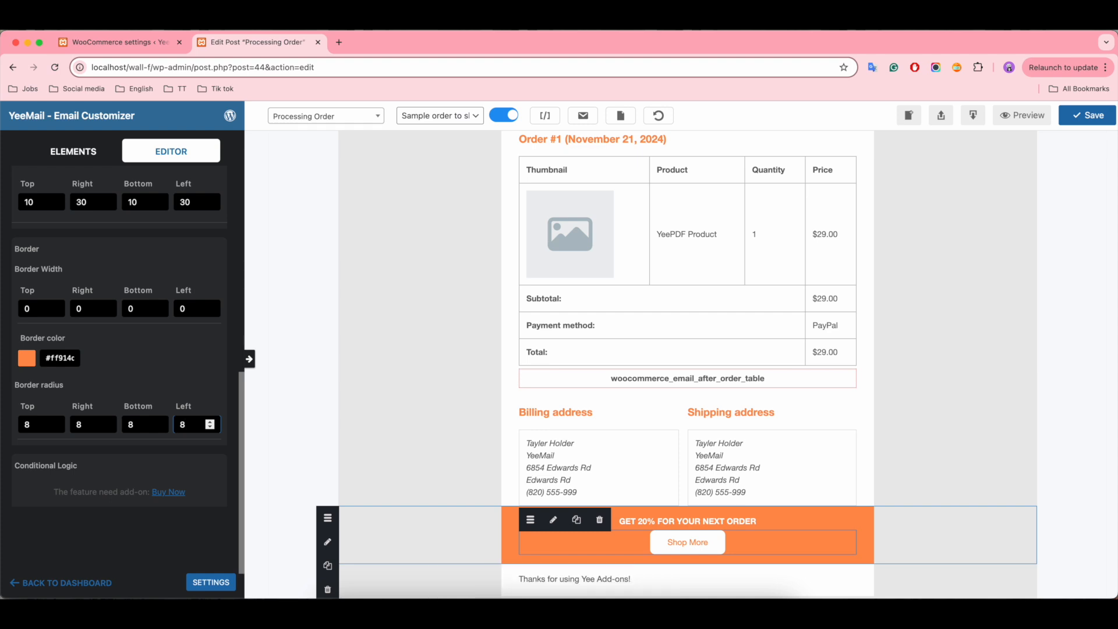
Step: Replace the "Thanks for using" text below the orange row with the line "Any questions?"
scroll(792, 442, "down", 3)
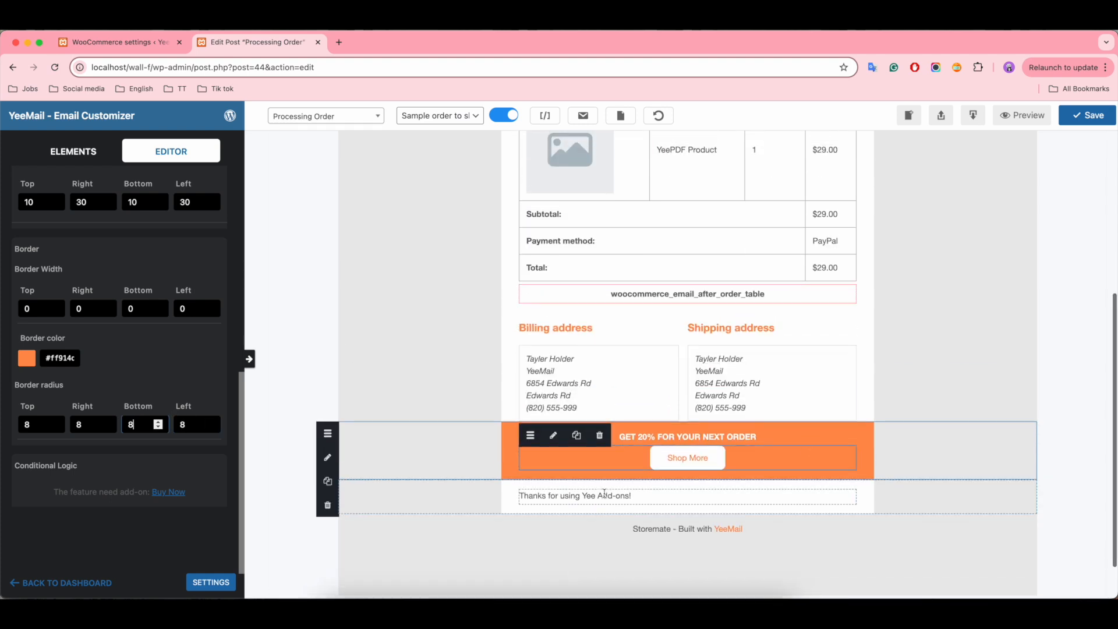
left_click(584, 496)
left_click(554, 478)
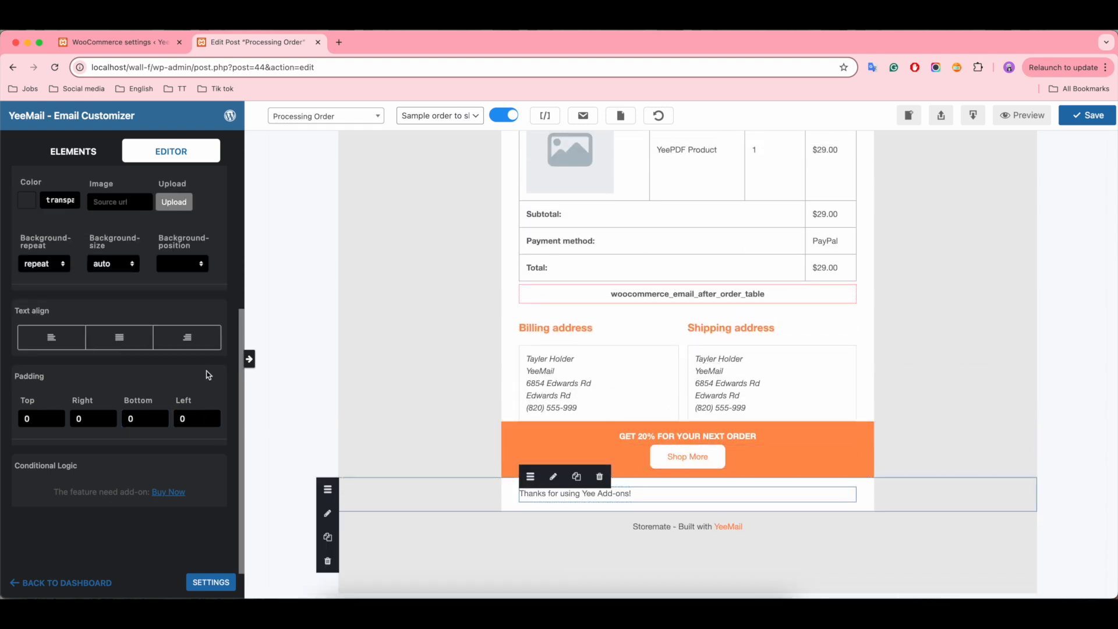
key("super+a")
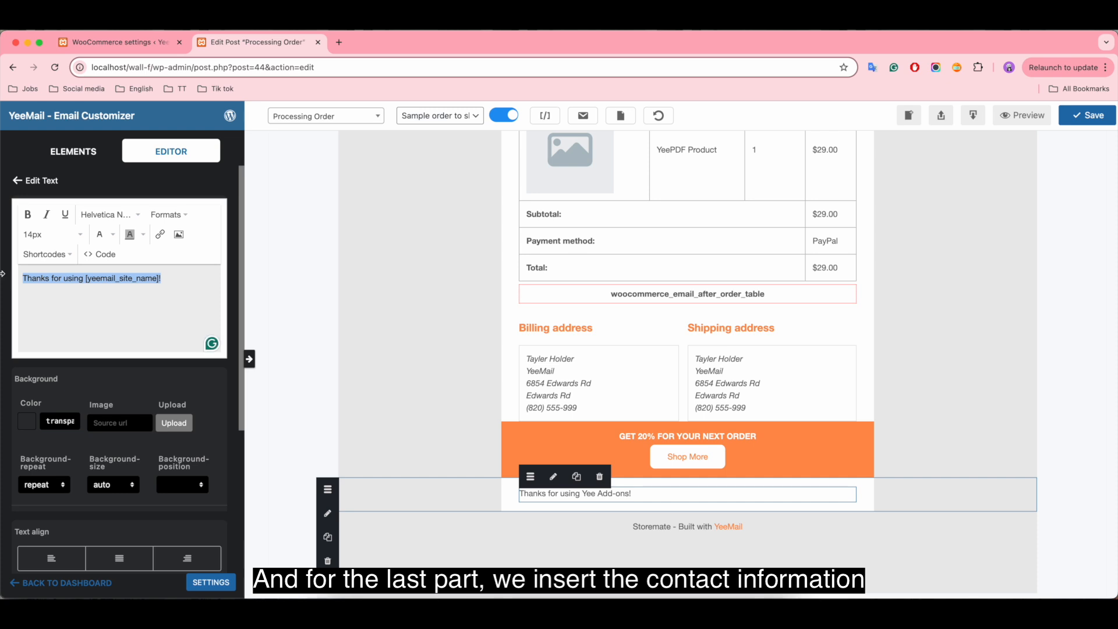
key("BackSpace")
type("Any questions?")
key("Return")
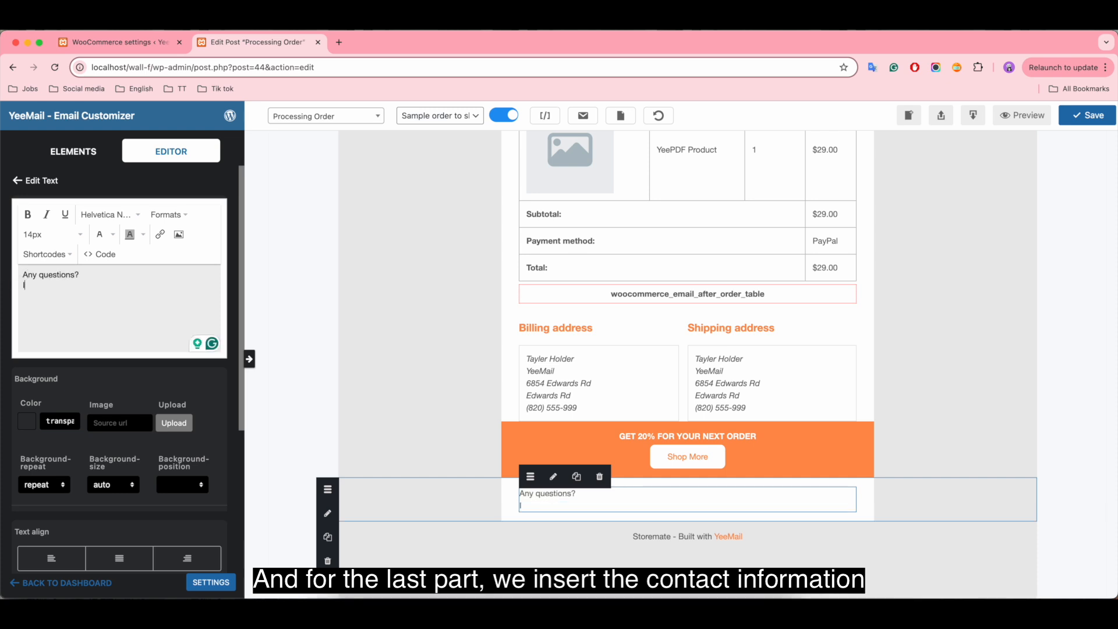
Step: Add the line "If you need help or any questions, feel free to contact us:" followed by the contact e-mail on its own line
type("If you need any")
key("BackSpace")
key("BackSpace")
key("BackSpace")
type("help ")
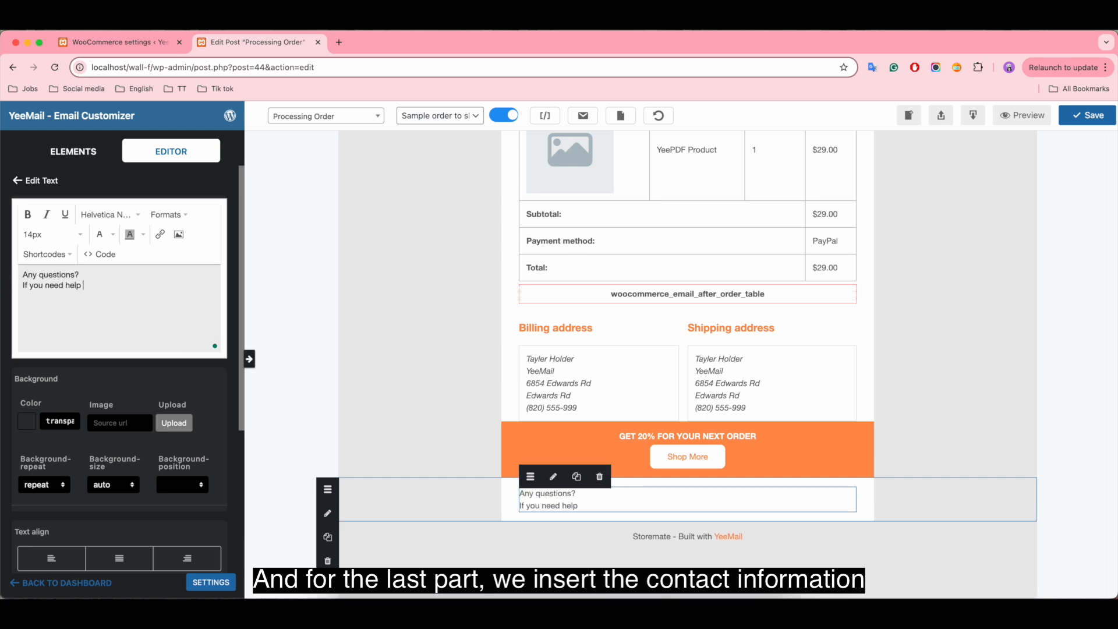
type("or any questions, feel free to contact us")
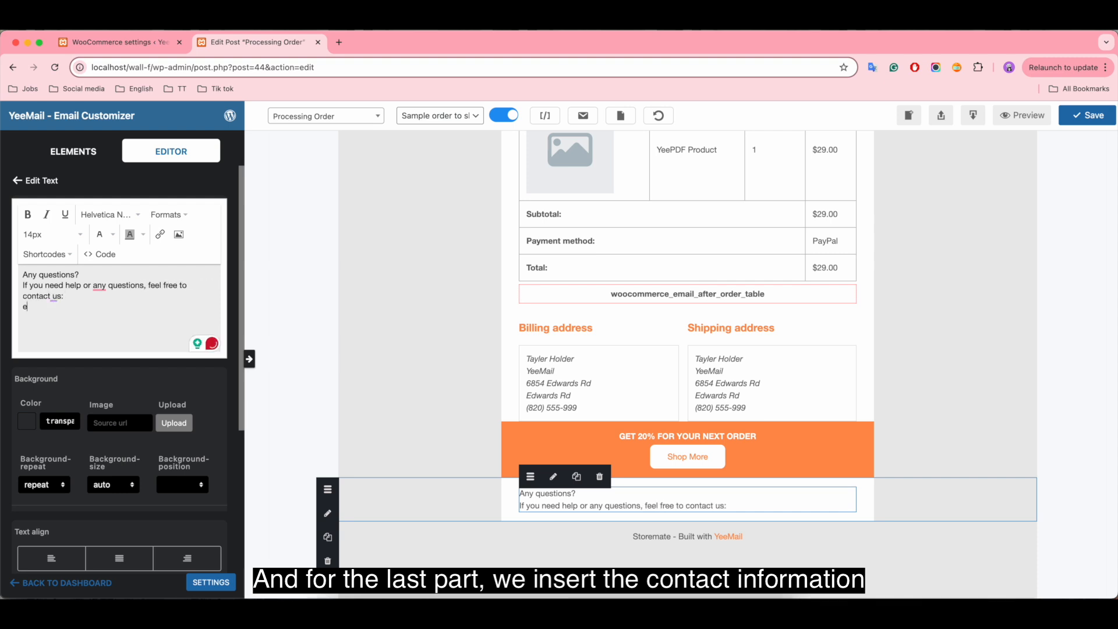
type(":")
key("Return")
type("example@gmail.com")
Step: Format the "Any questions?" line as bold at 20px
left_click_drag(79, 274, 1, 268)
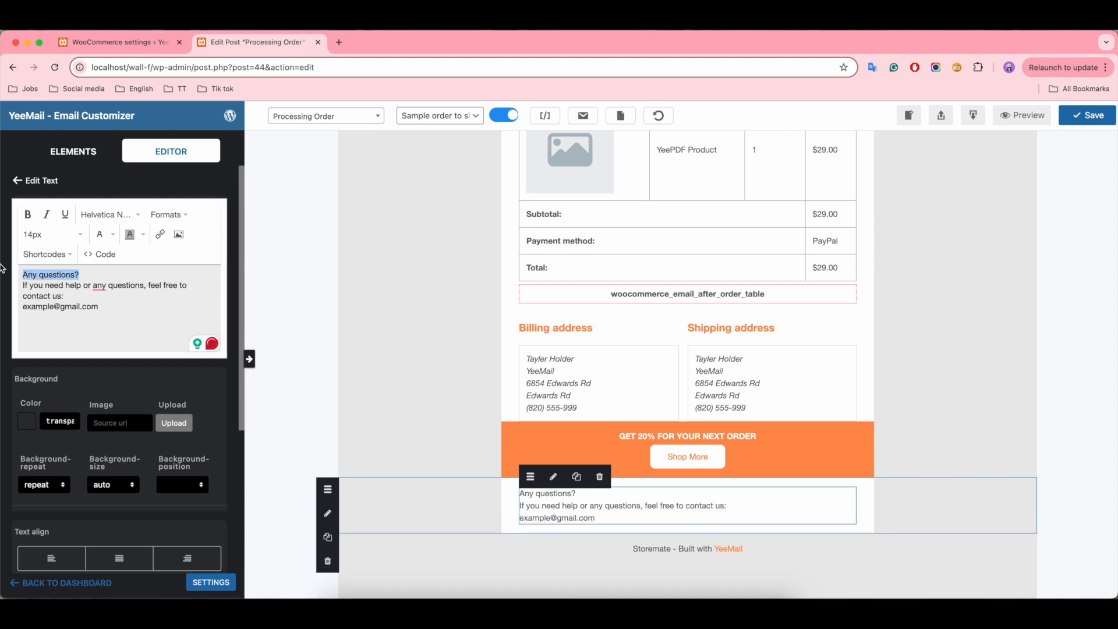
left_click(27, 214)
left_click(53, 234)
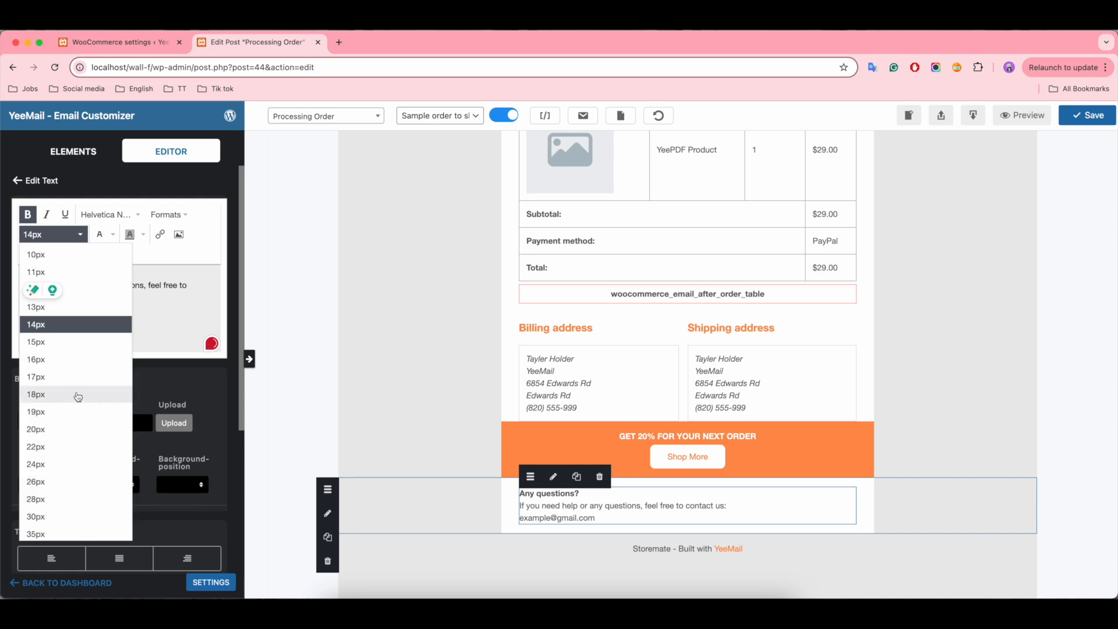
left_click(63, 428)
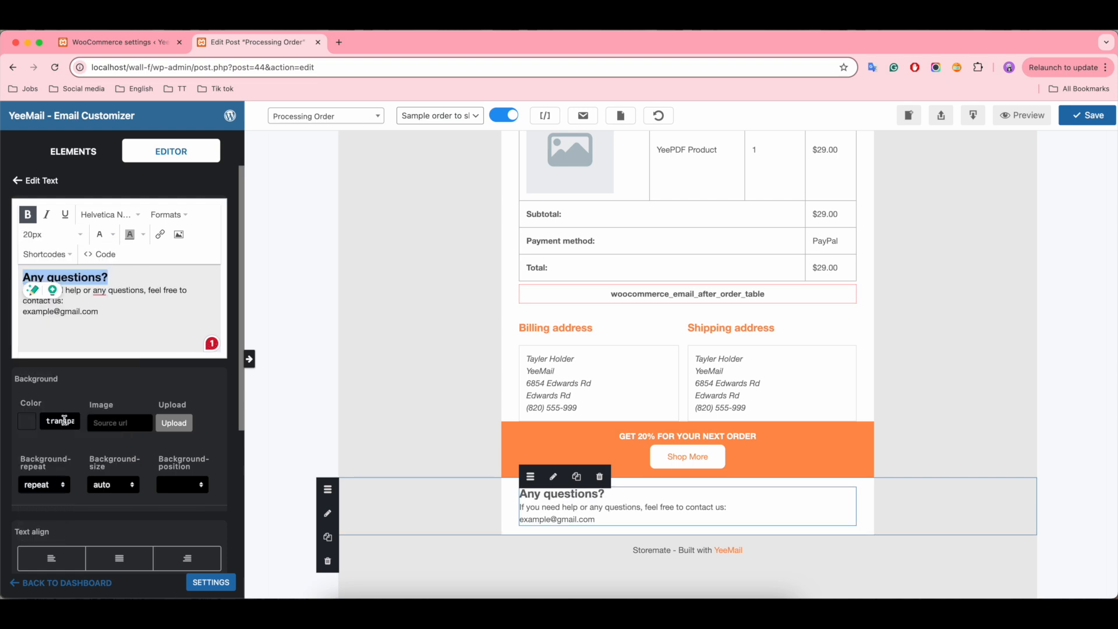
Step: Center-align all lines of the contact text block
key("ctrl+a")
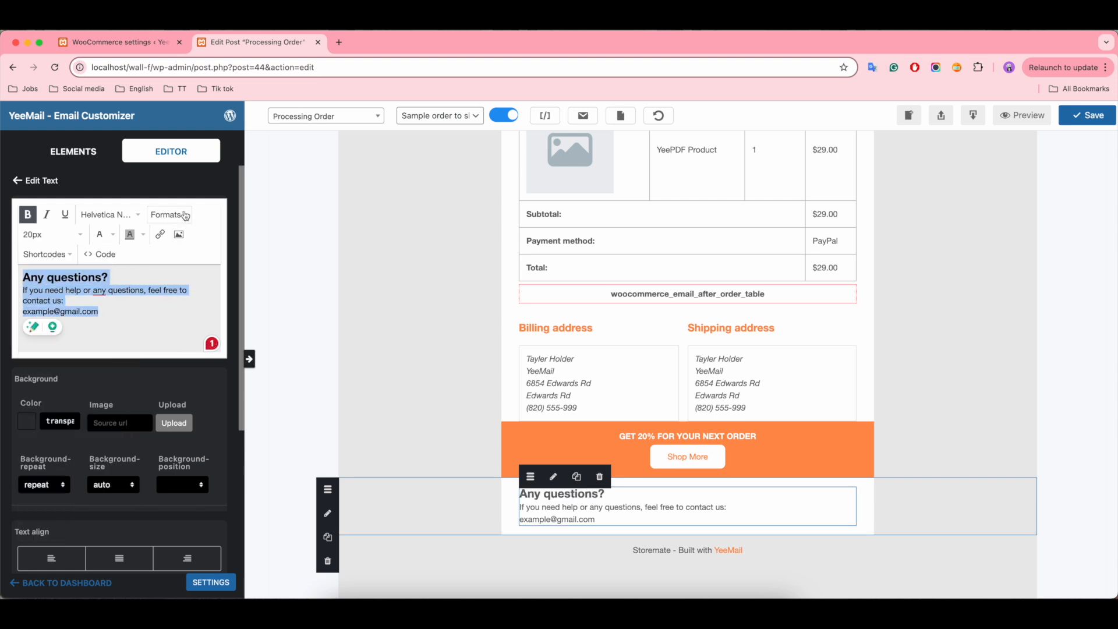
left_click(182, 216)
mouse_move(195, 272)
mouse_move(228, 291)
left_click(272, 304)
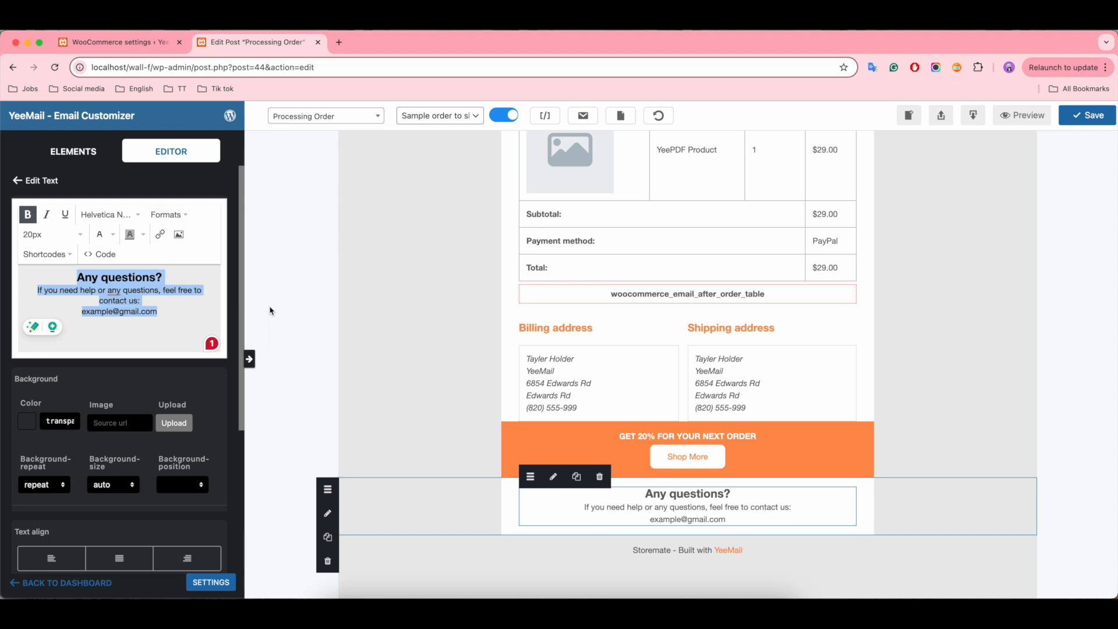
Step: Add a Social element below the contact text and hide its Twitter, LinkedIn and WhatsApp icons
left_click(73, 152)
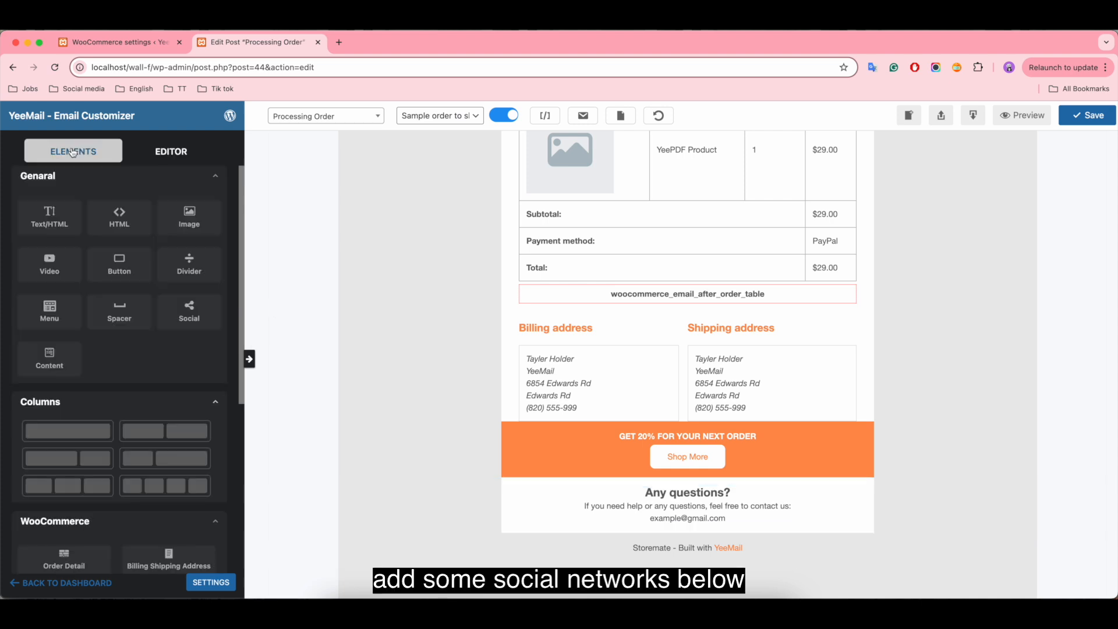
left_click_drag(190, 309, 688, 534)
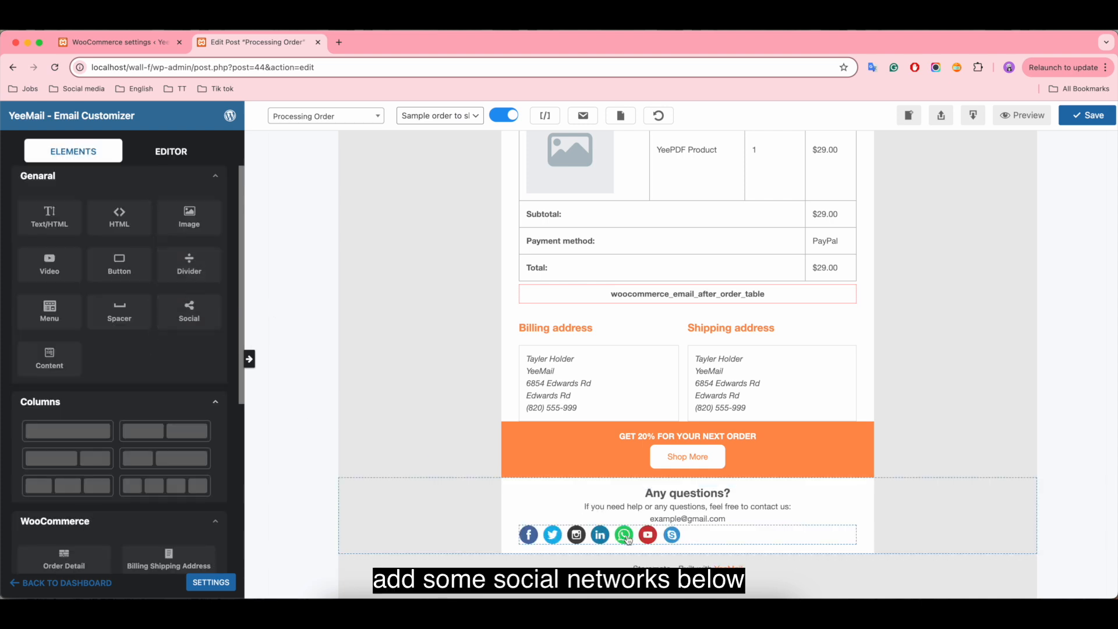
scroll(184, 406, "down", 3)
left_click(139, 378)
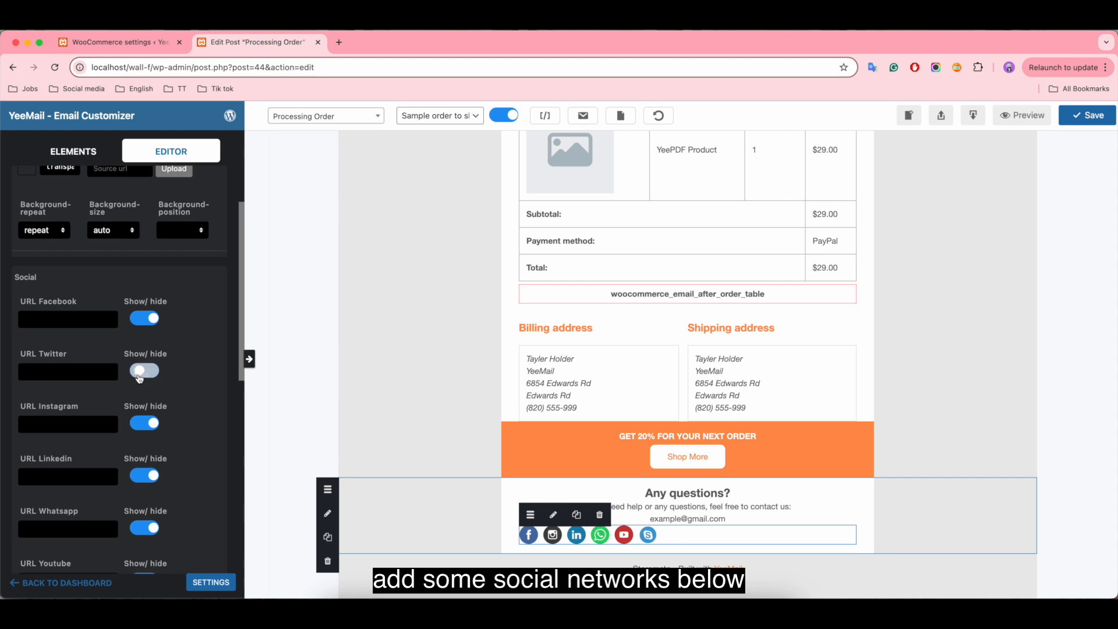
left_click(133, 476)
scroll(140, 530, "down", 3)
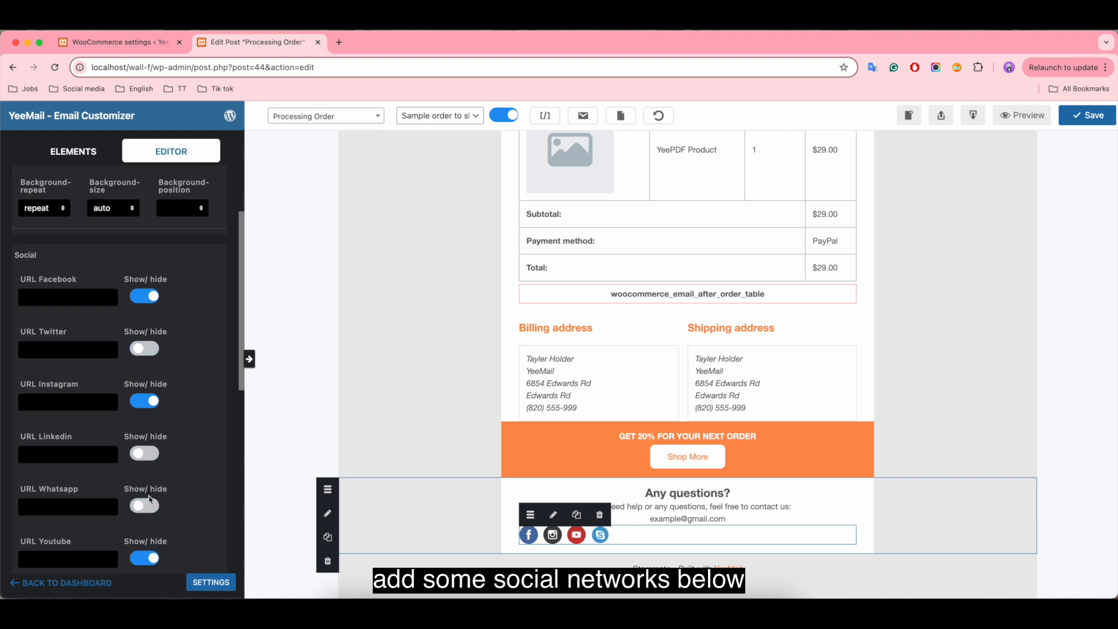
Step: Hide the Skype icon and center-align the social icons
scroll(125, 434, "down", 5)
left_click(122, 431)
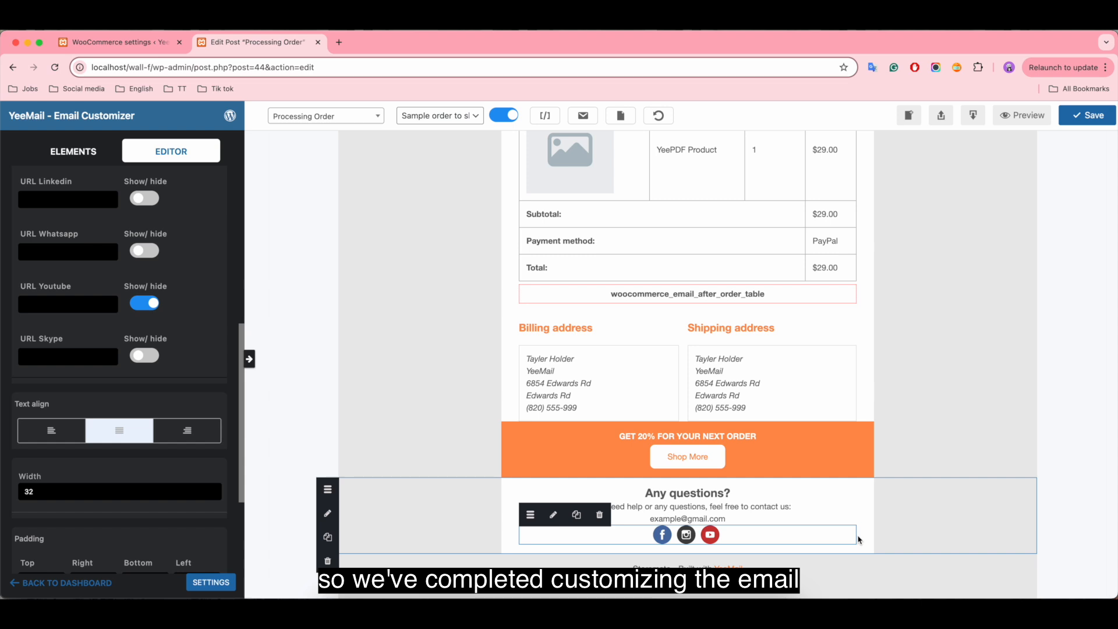
left_click(1020, 411)
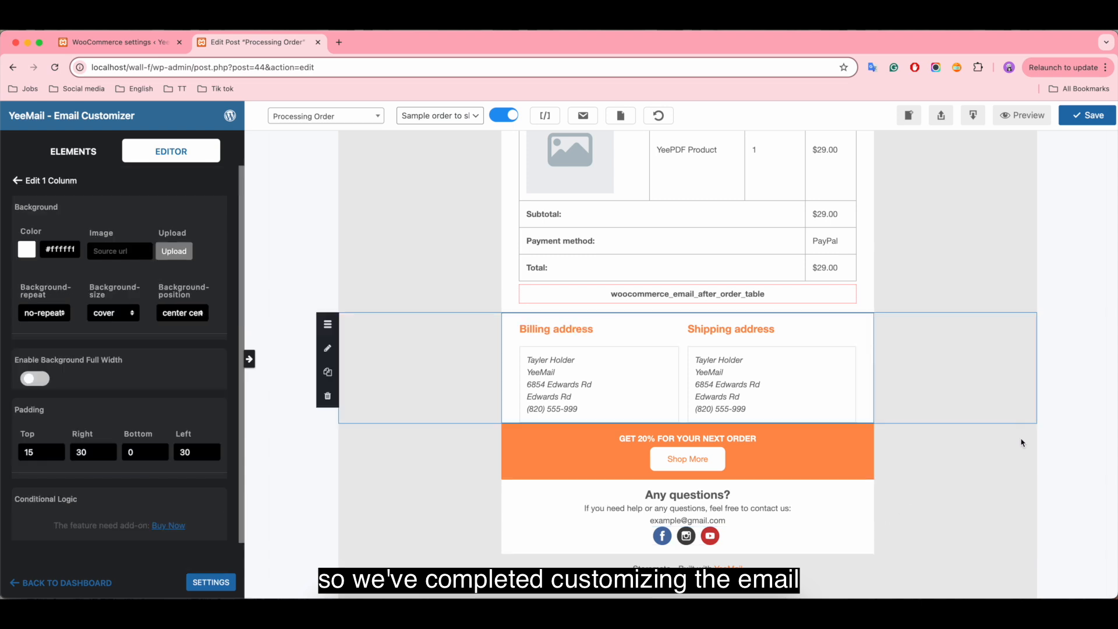
Step: Save the Processing Order email template and open its preview
scroll(1021, 443, "up", 6)
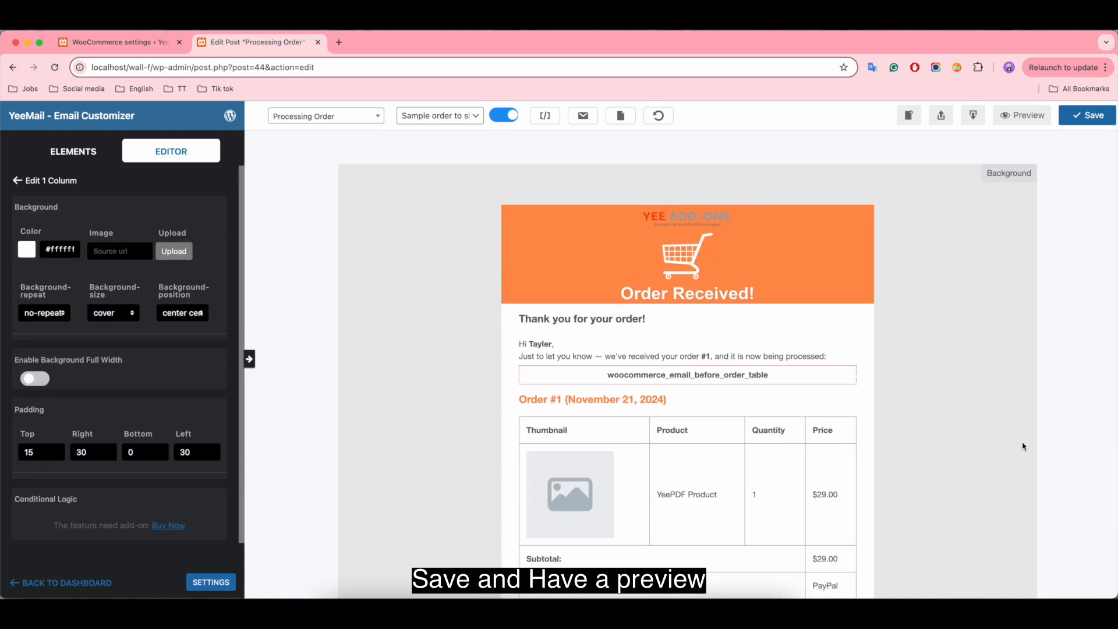
left_click(1091, 118)
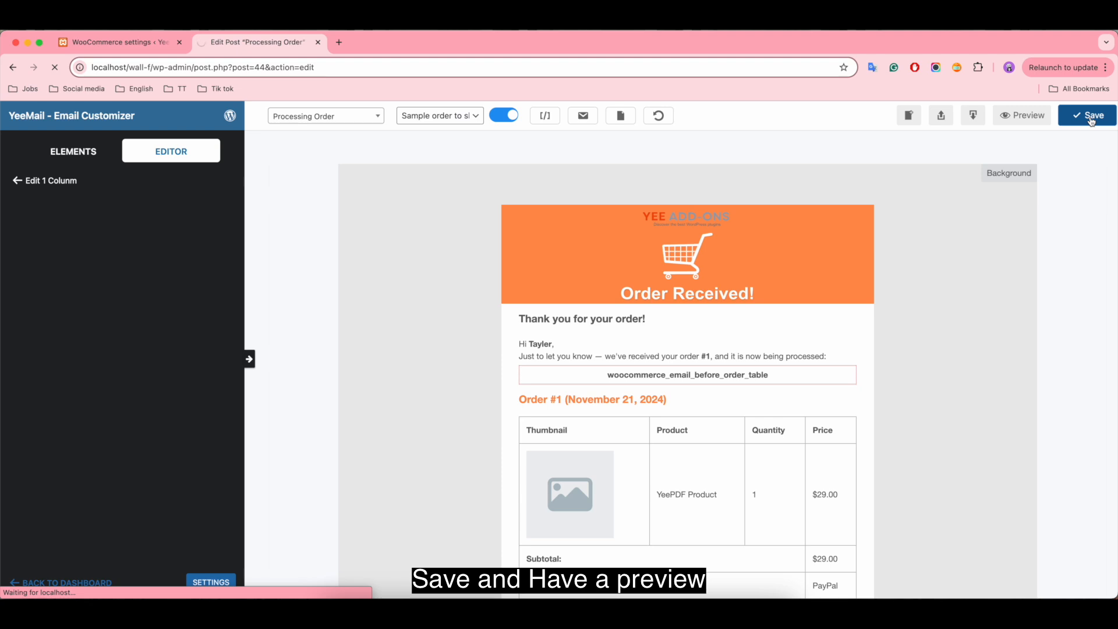
left_click(1024, 116)
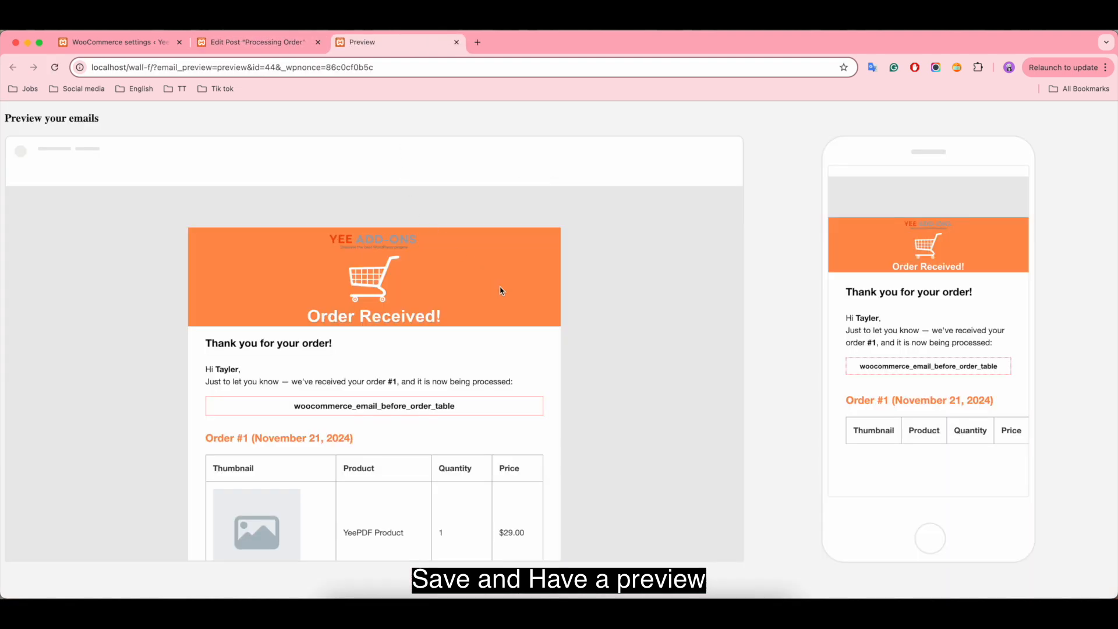
Step: Review the full email layout in both the desktop and the mobile preview
scroll(589, 386, "down", 8)
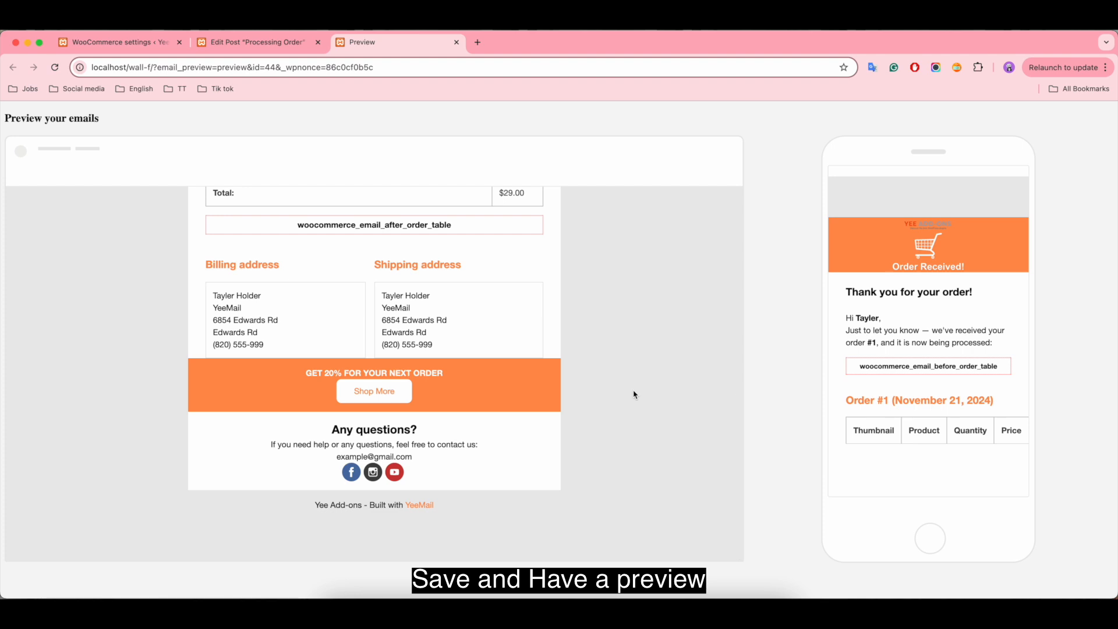
scroll(634, 393, "up", 2)
scroll(634, 393, "up", 6)
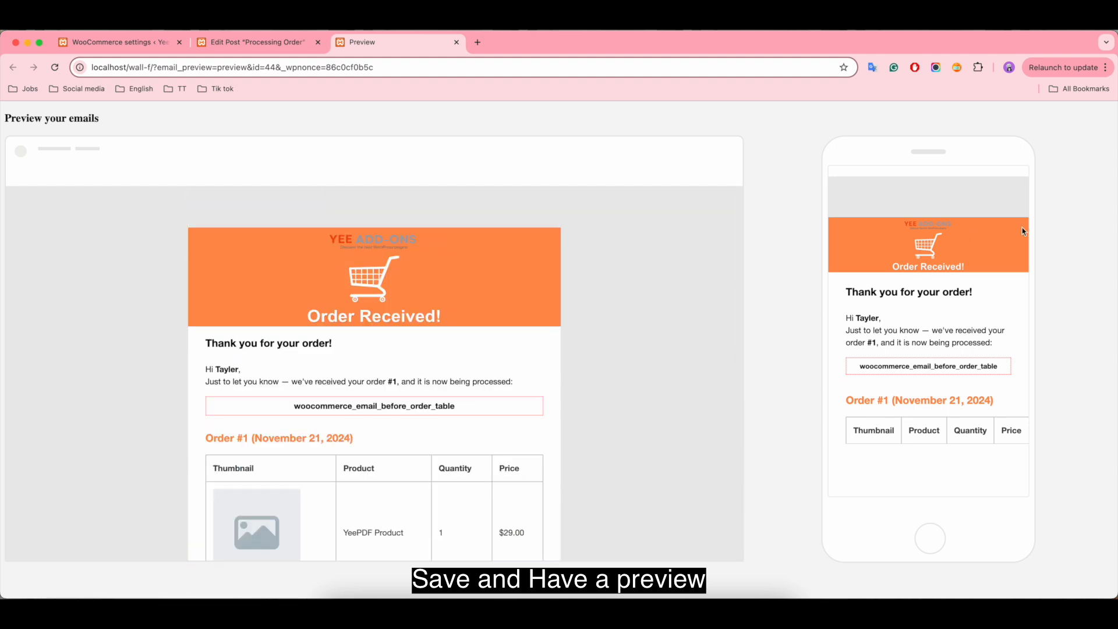
scroll(1005, 245, "down", 3)
scroll(1004, 244, "down", 8)
scroll(1011, 286, "up", 7)
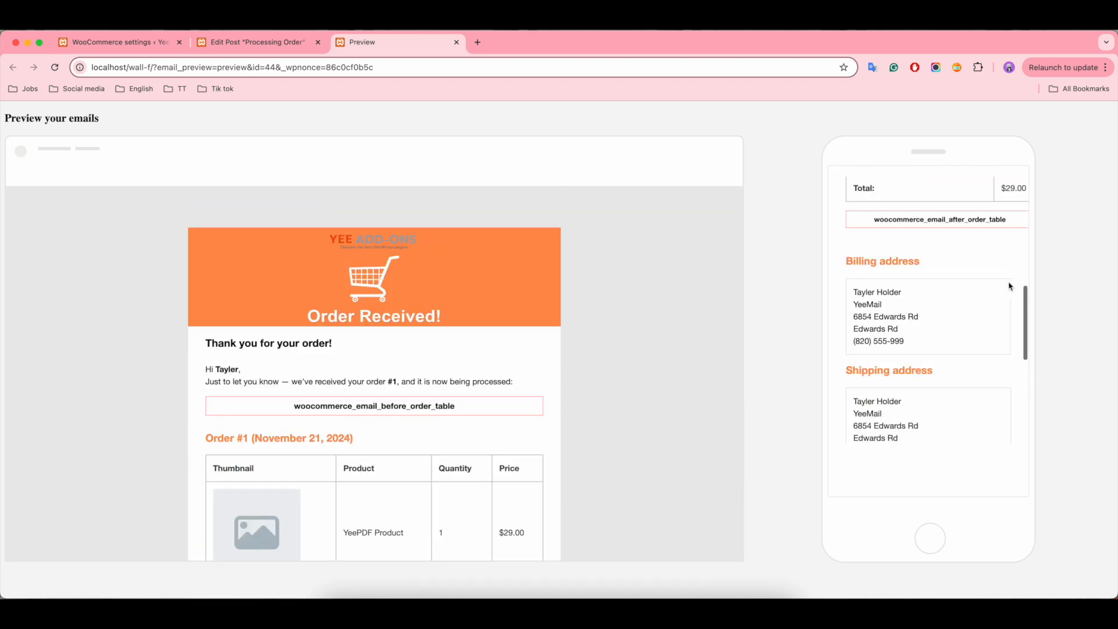
scroll(1011, 286, "up", 5)
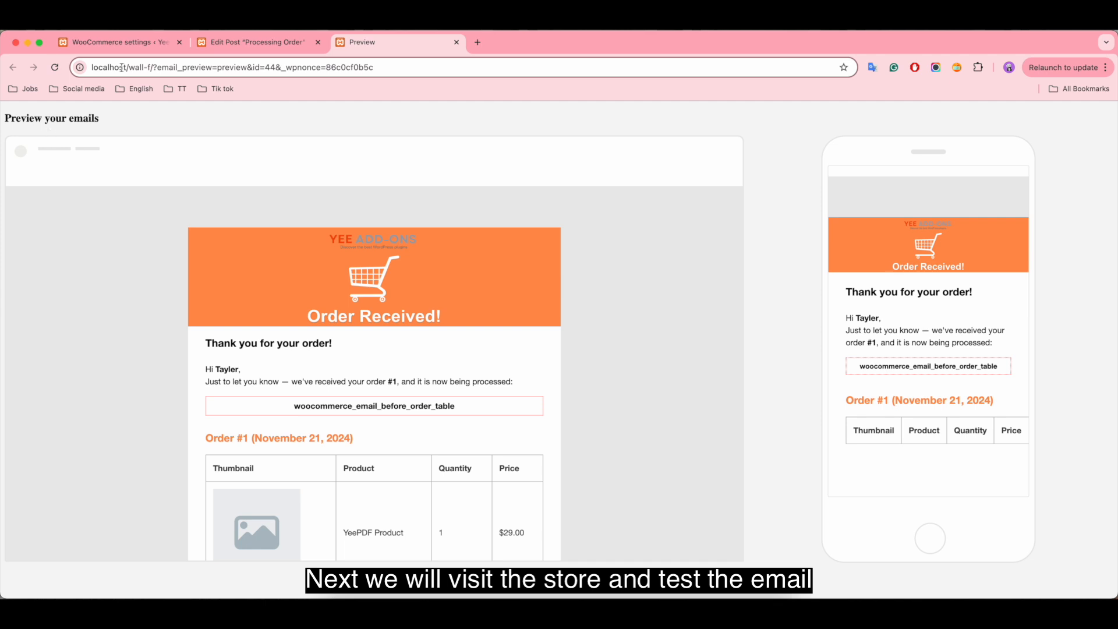
Step: Return to the WooCommerce settings page and visit the store
left_click(125, 43)
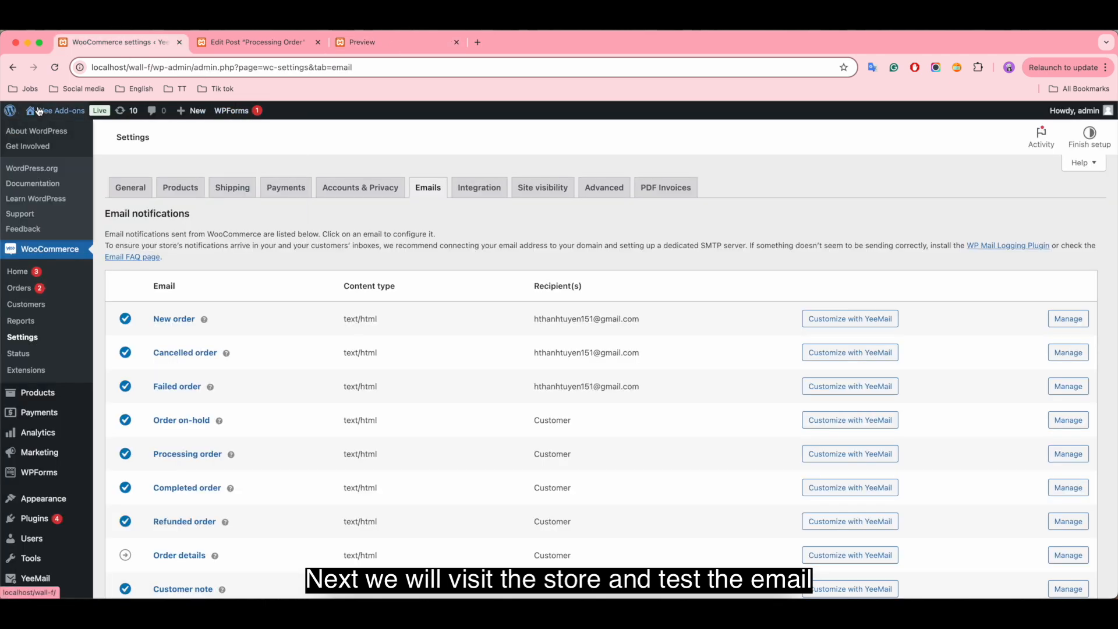
mouse_move(43, 111)
left_click(43, 146)
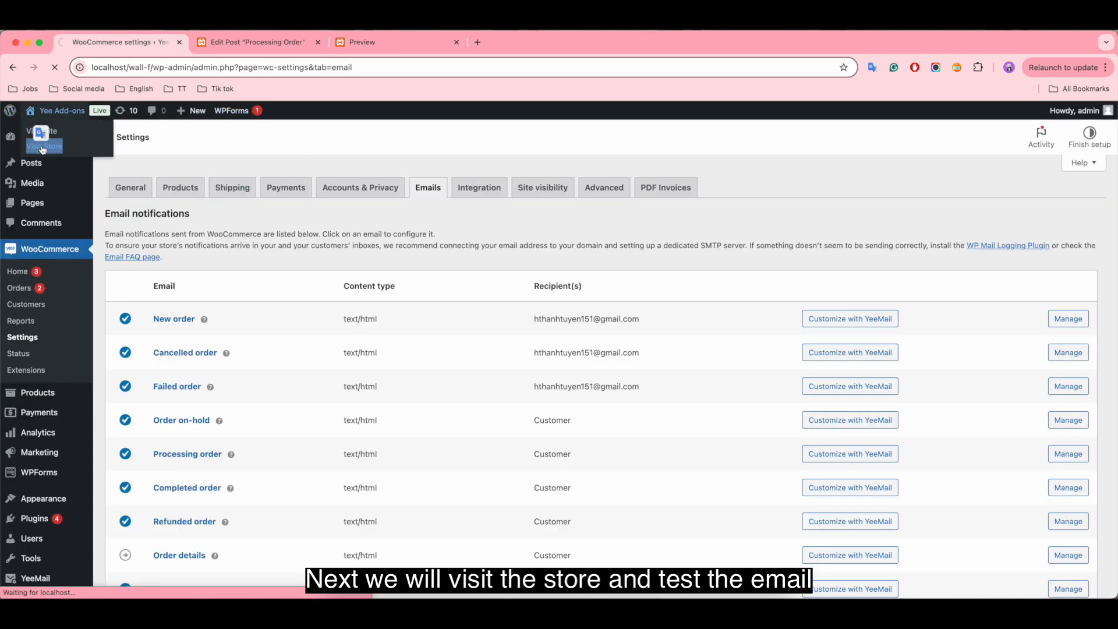
Step: Add the Gift Box product to the cart and view the cart
scroll(633, 287, "down", 2)
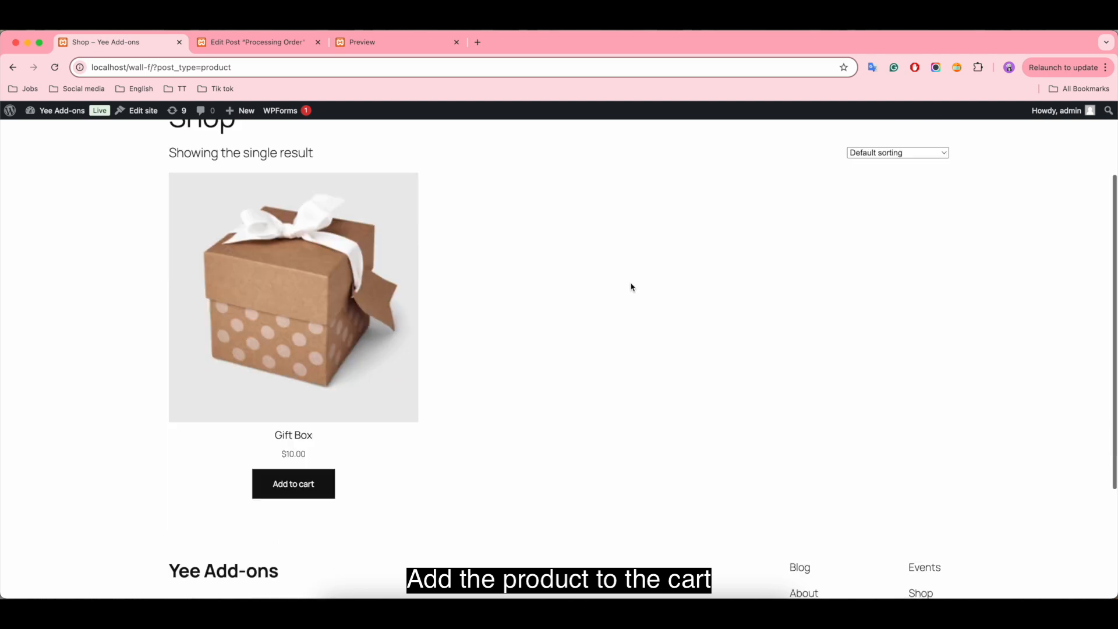
scroll(633, 287, "down", 1)
left_click(280, 476)
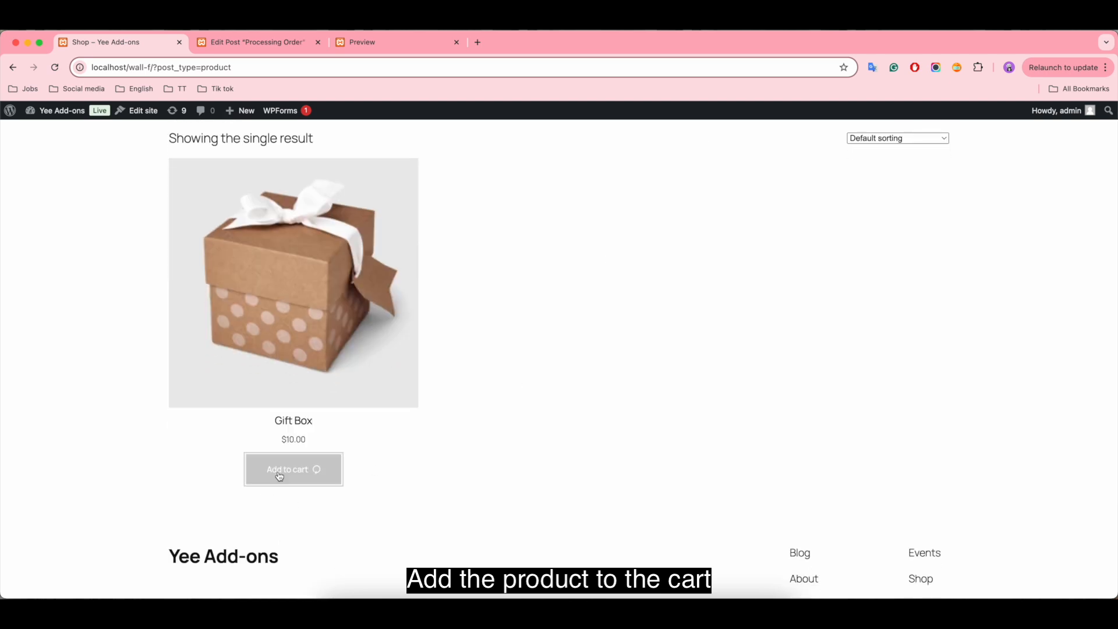
left_click(285, 533)
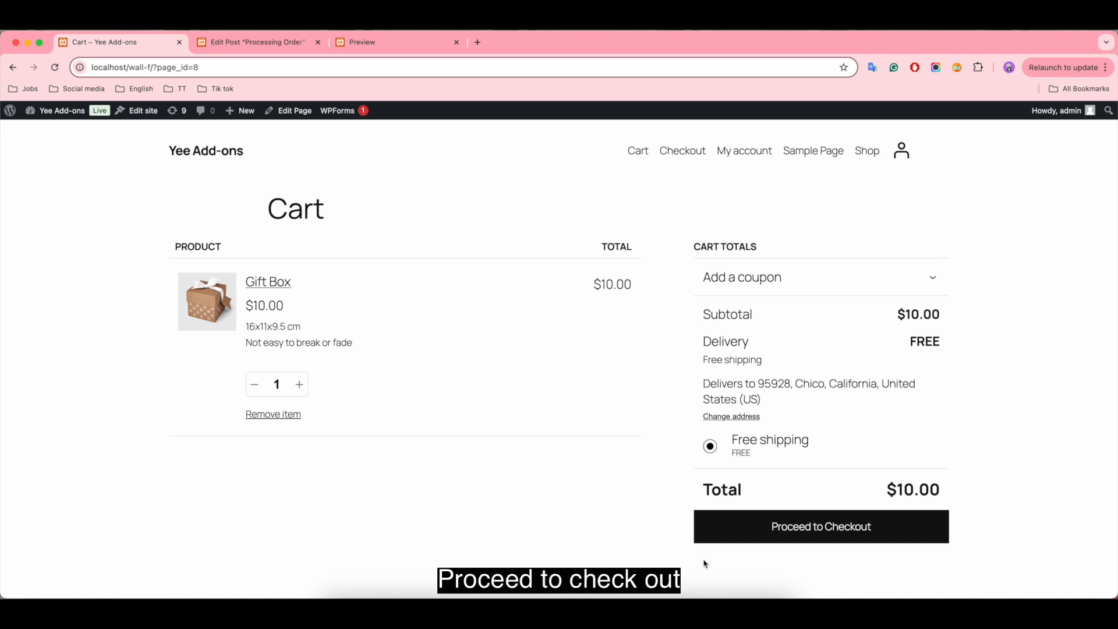
Step: Proceed to checkout, place the order with cash on delivery, and look over the order confirmation
left_click(816, 528)
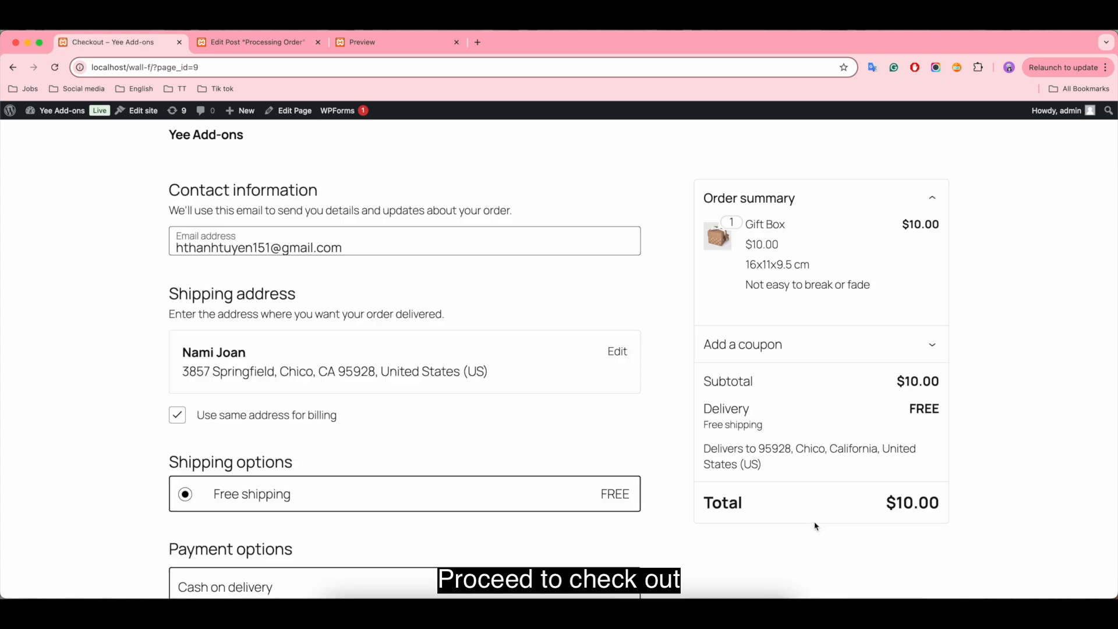
scroll(559, 374, "down", 2)
scroll(559, 374, "down", 4)
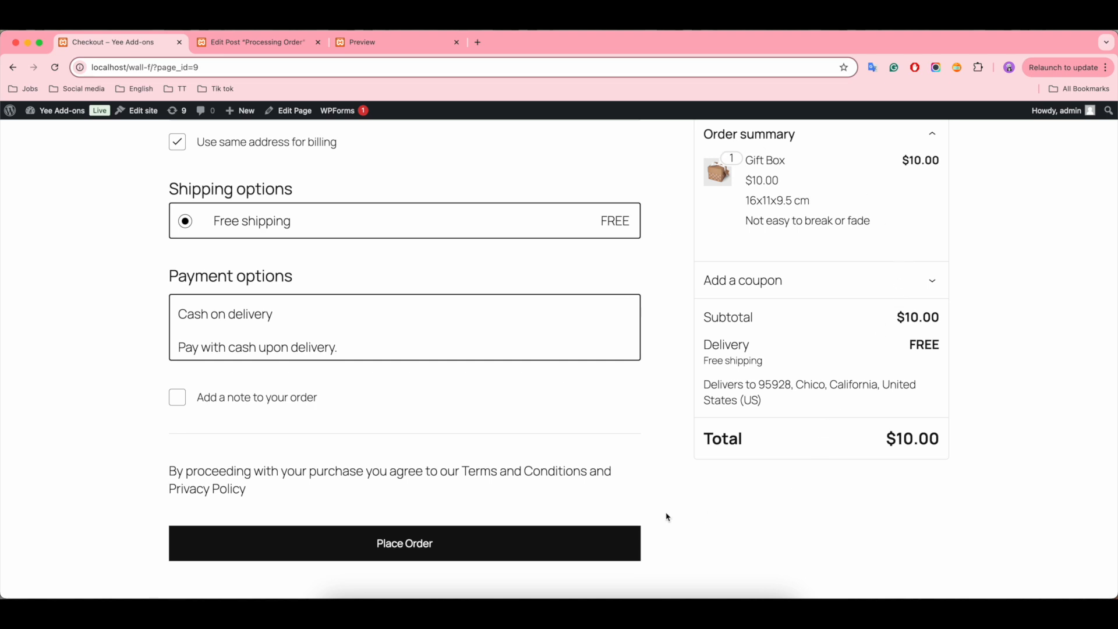
left_click(409, 545)
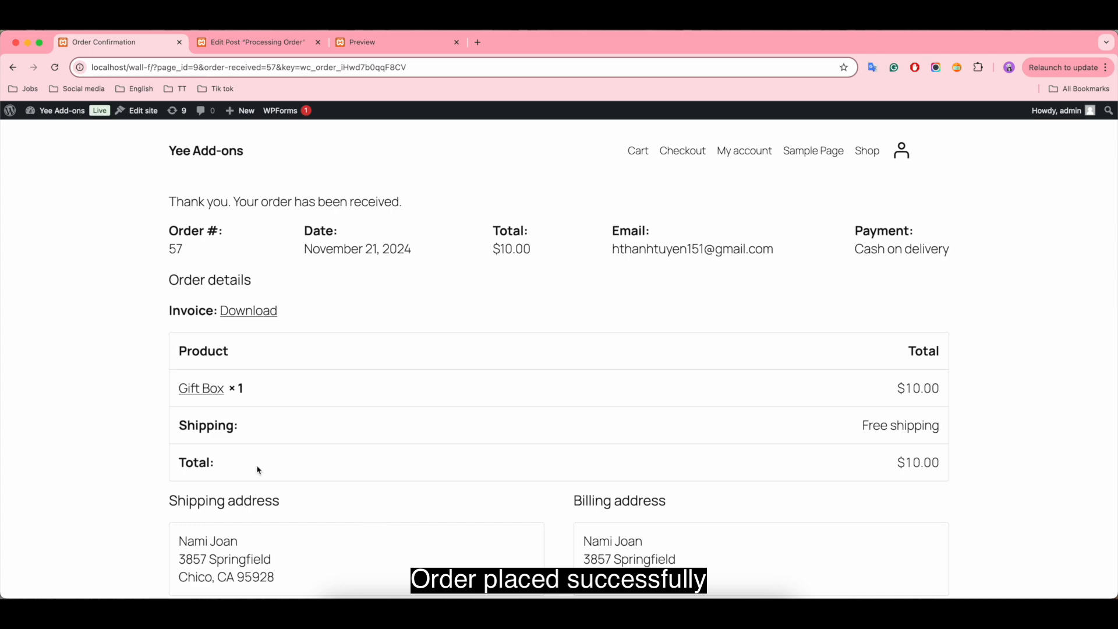
scroll(465, 365, "down", 5)
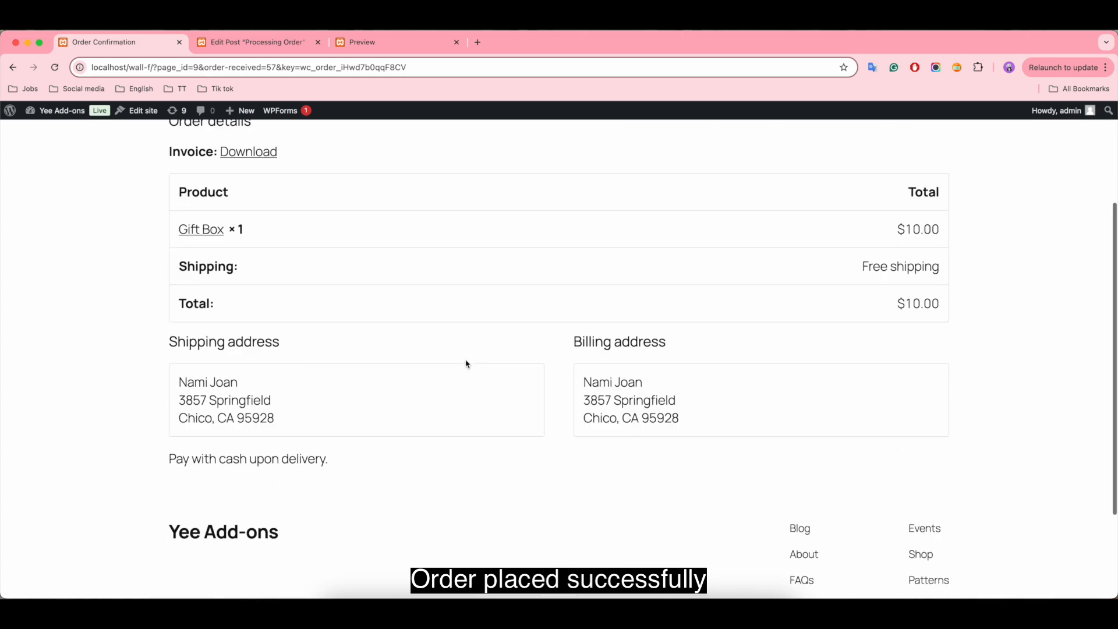
scroll(464, 365, "up", 5)
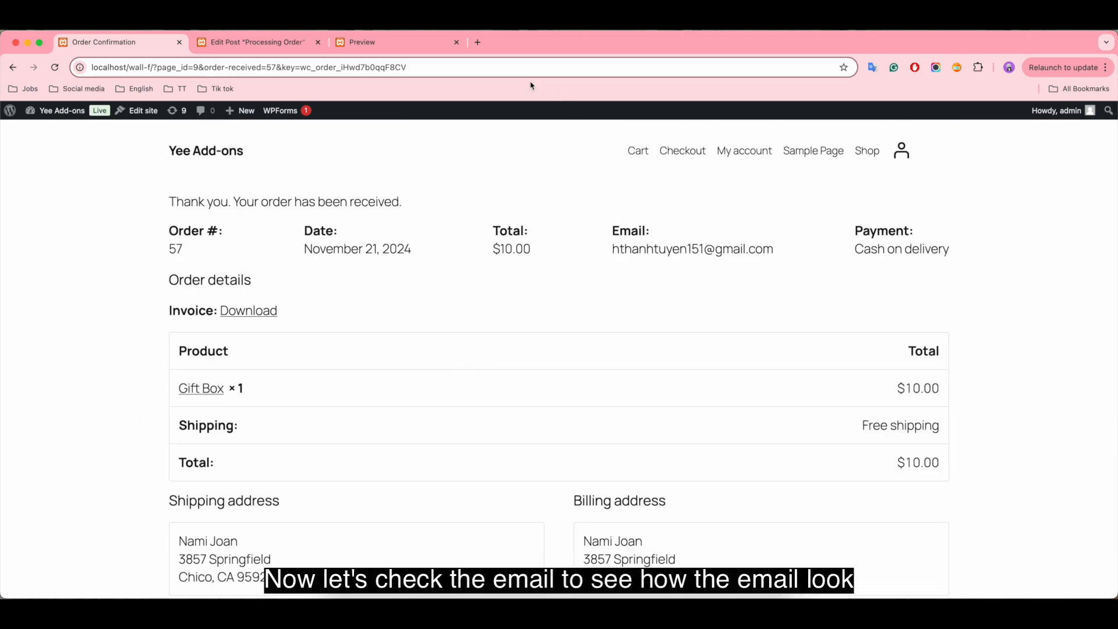
Step: Switch to Gmail in a new browser tab and open the newest "Your Yee Add-ons order has been received!" email
left_click(477, 42)
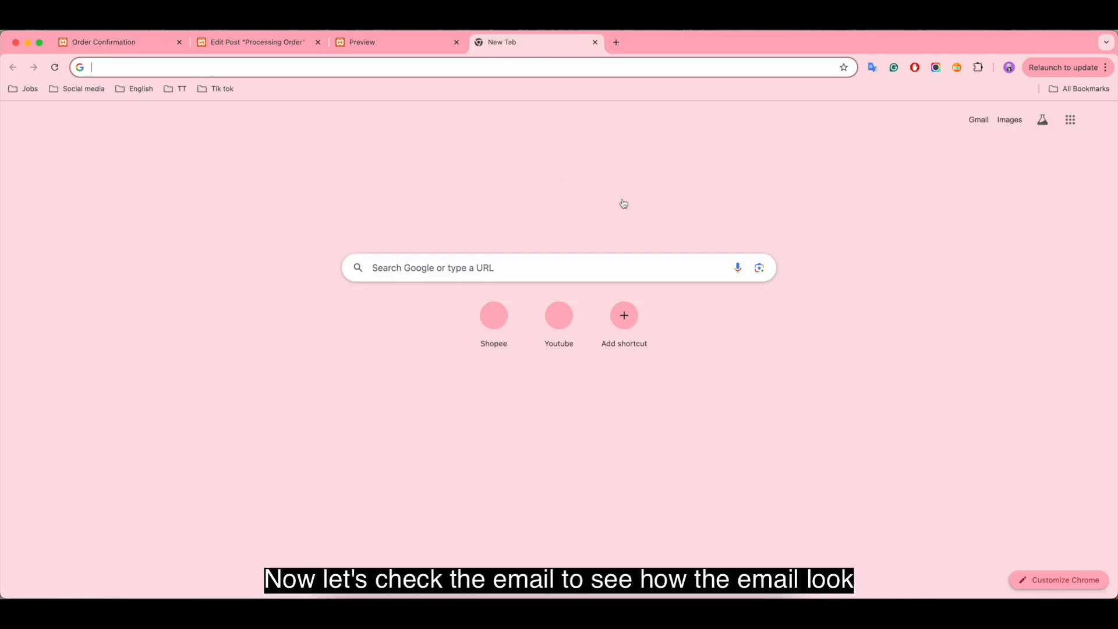
left_click(971, 120)
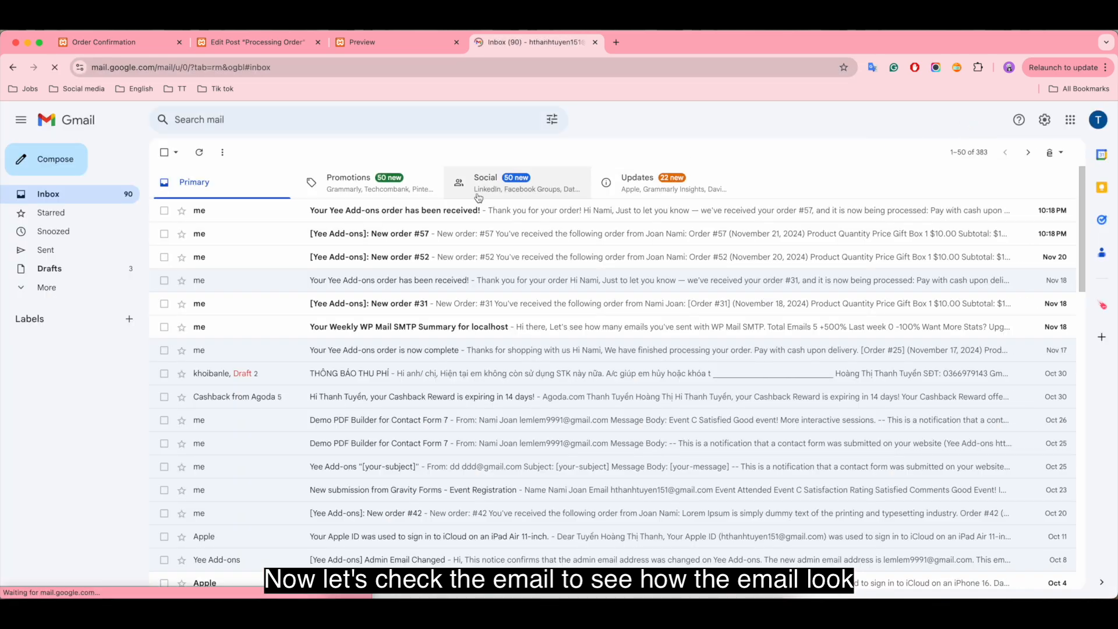
left_click(511, 217)
Step: Examine the received order email from its header through the order table to the footer and attachment
scroll(902, 372, "down", 2)
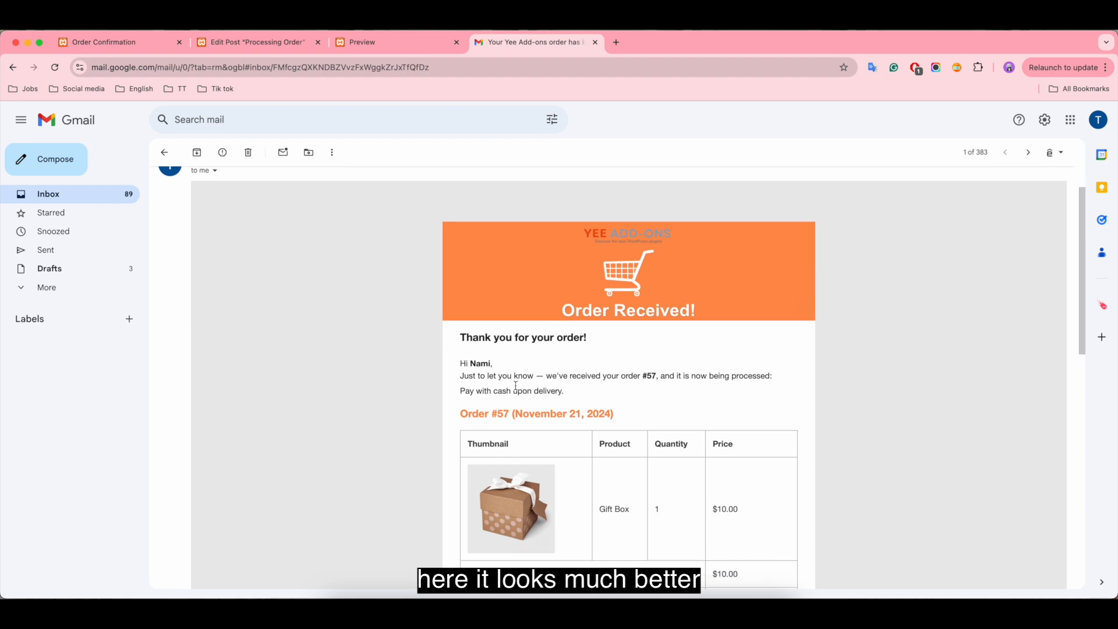
scroll(830, 400, "down", 8)
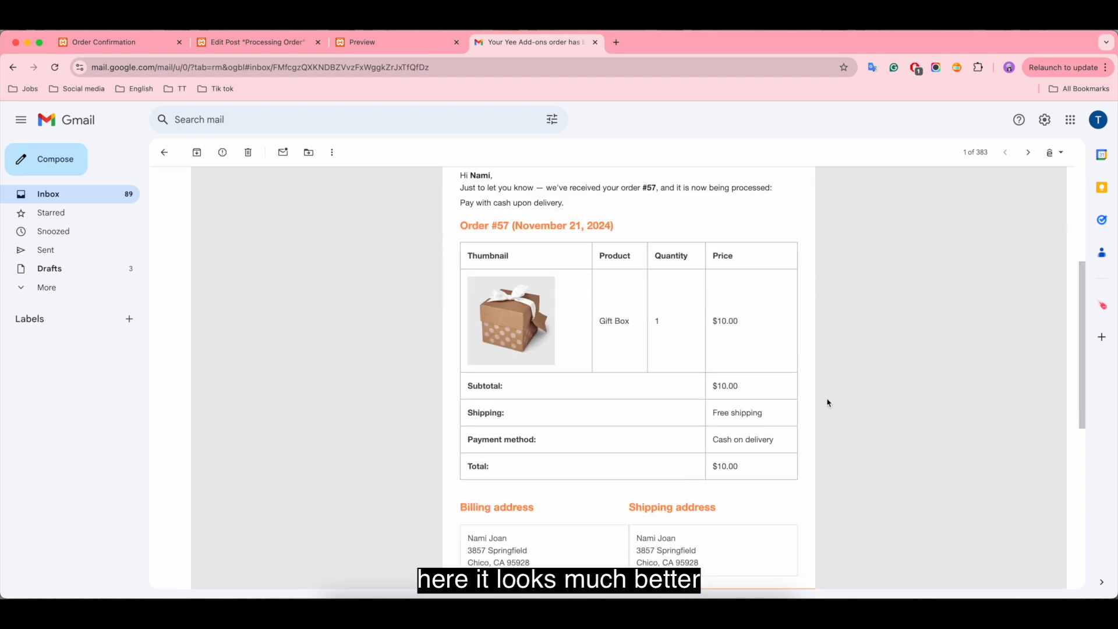
scroll(830, 402, "down", 2)
scroll(829, 402, "up", 10)
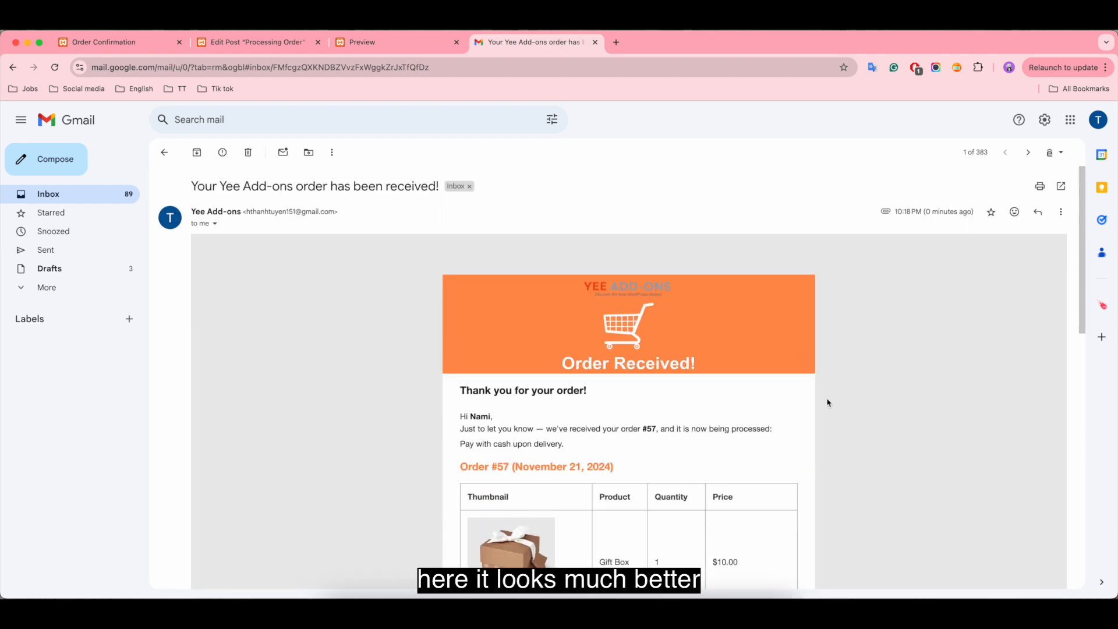
scroll(944, 394, "down", 15)
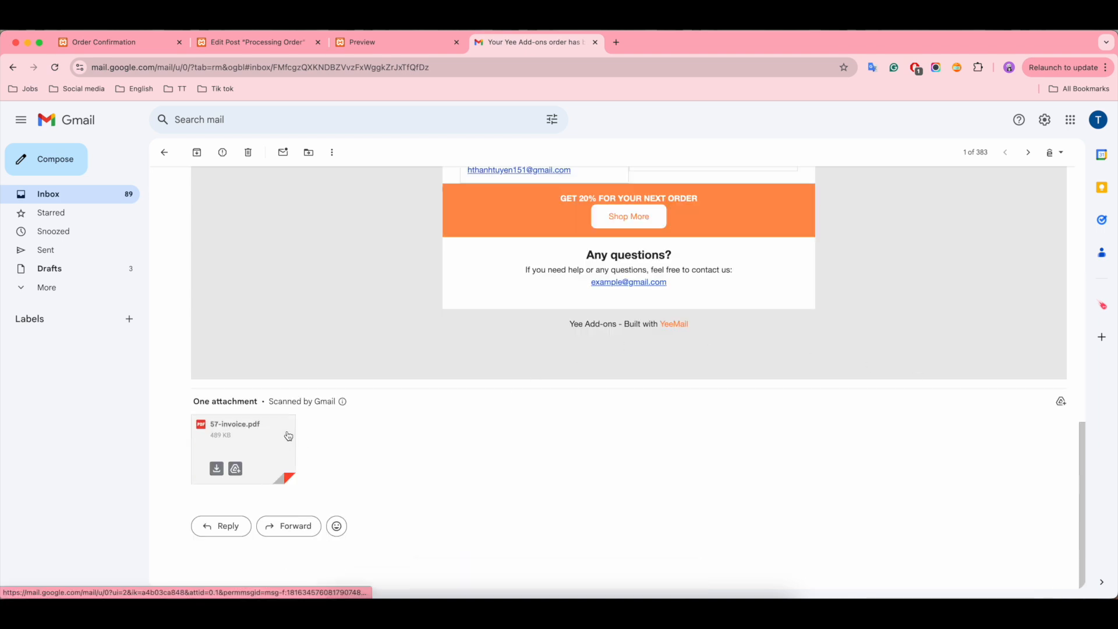
Step: Open the attached PDF invoice, review its contents and close it
left_click(286, 436)
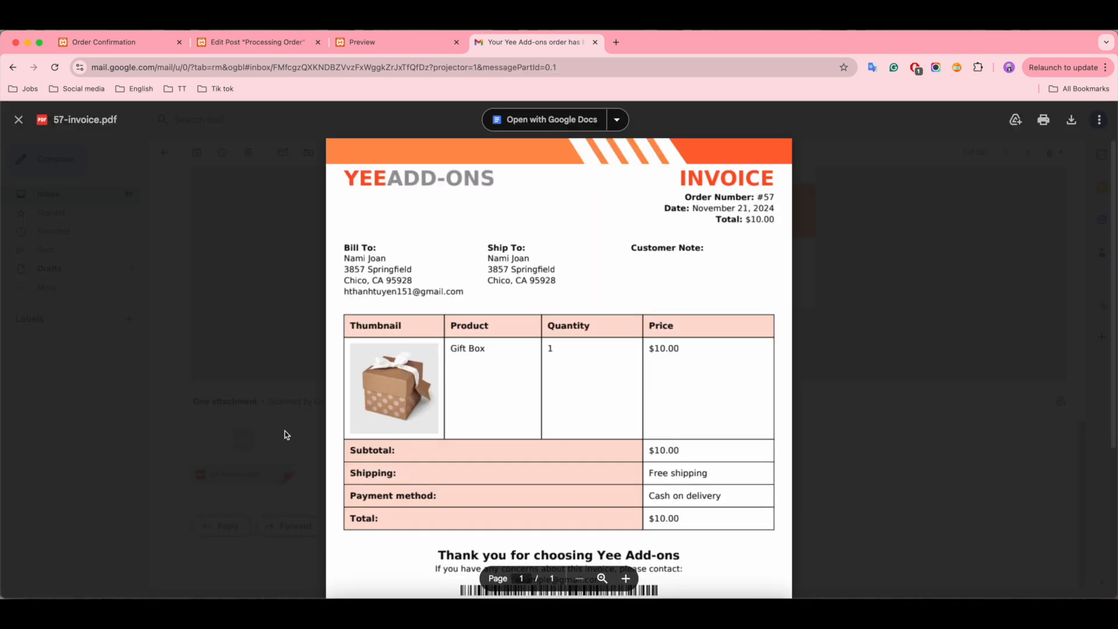
scroll(775, 366, "down", 2)
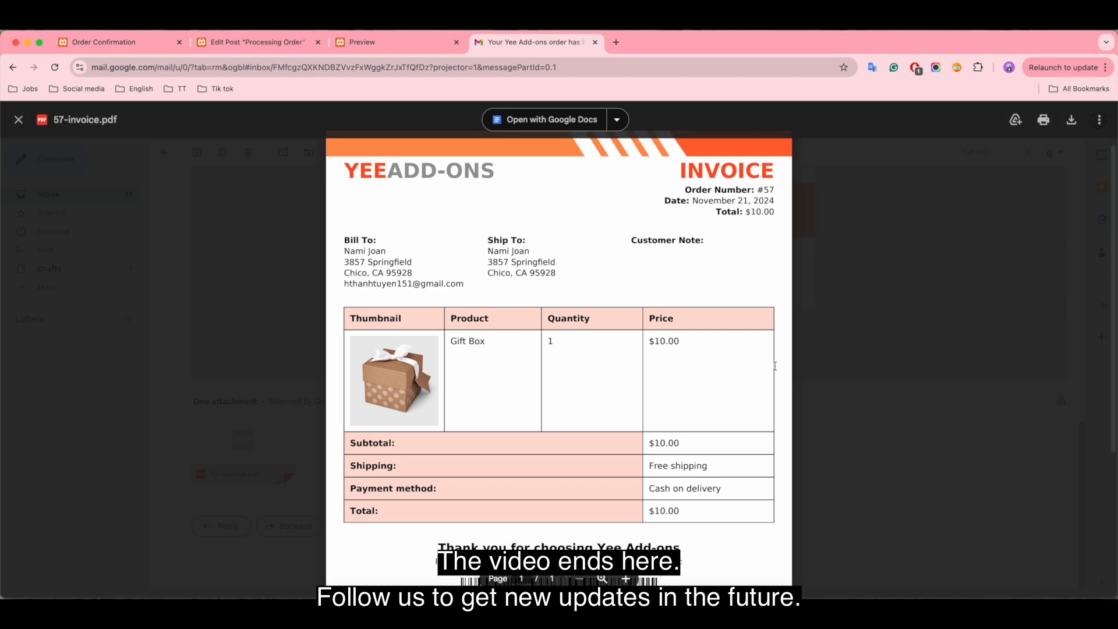
scroll(775, 366, "down", 5)
scroll(775, 367, "up", 6)
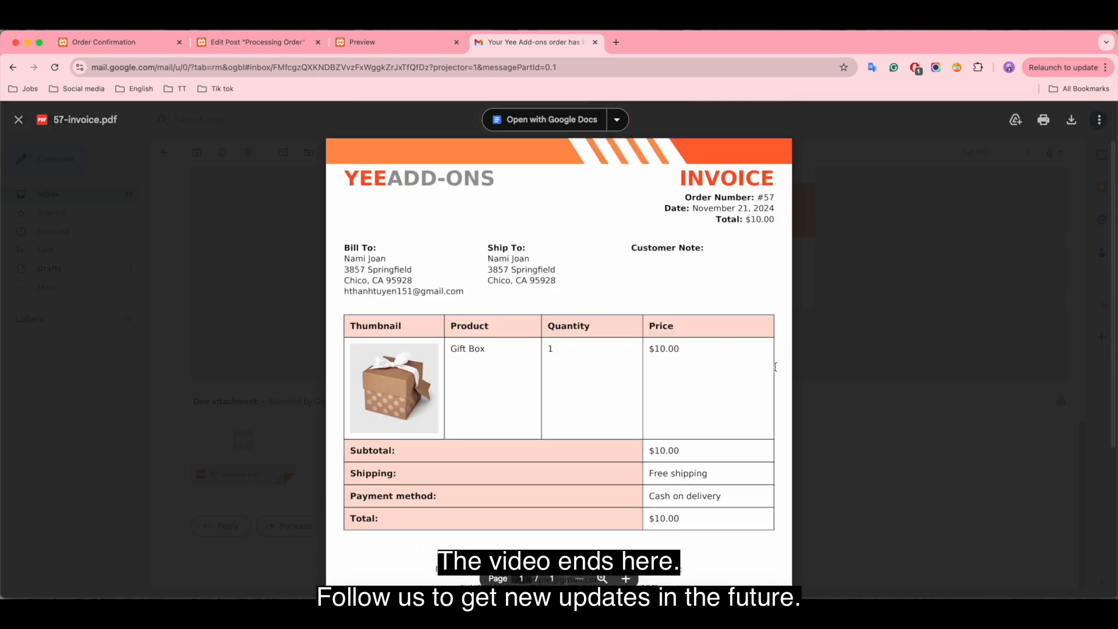
left_click(18, 121)
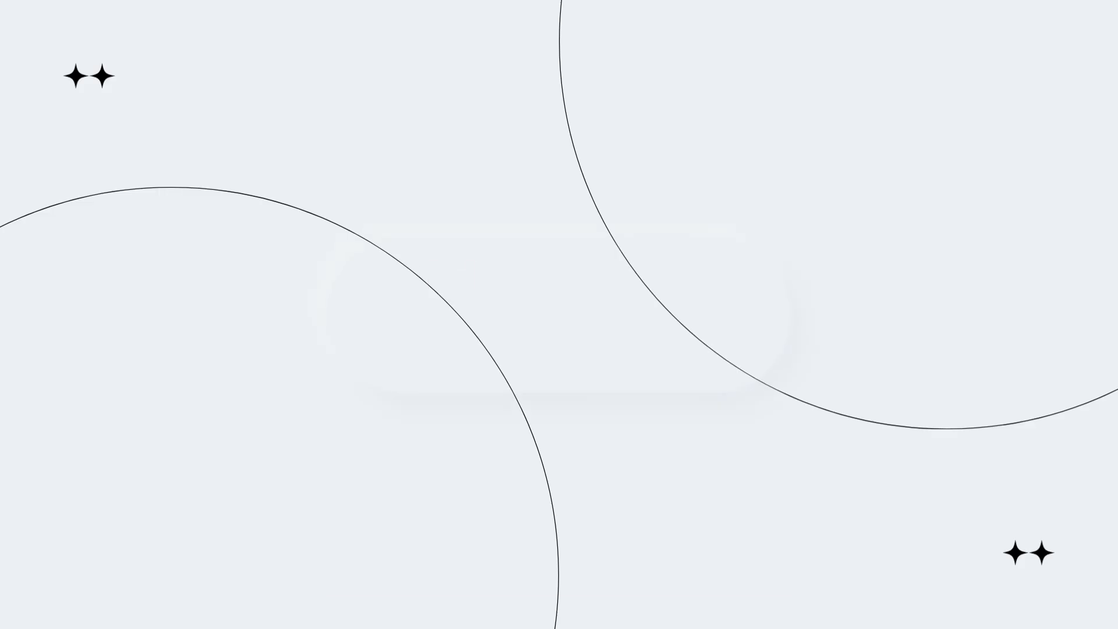